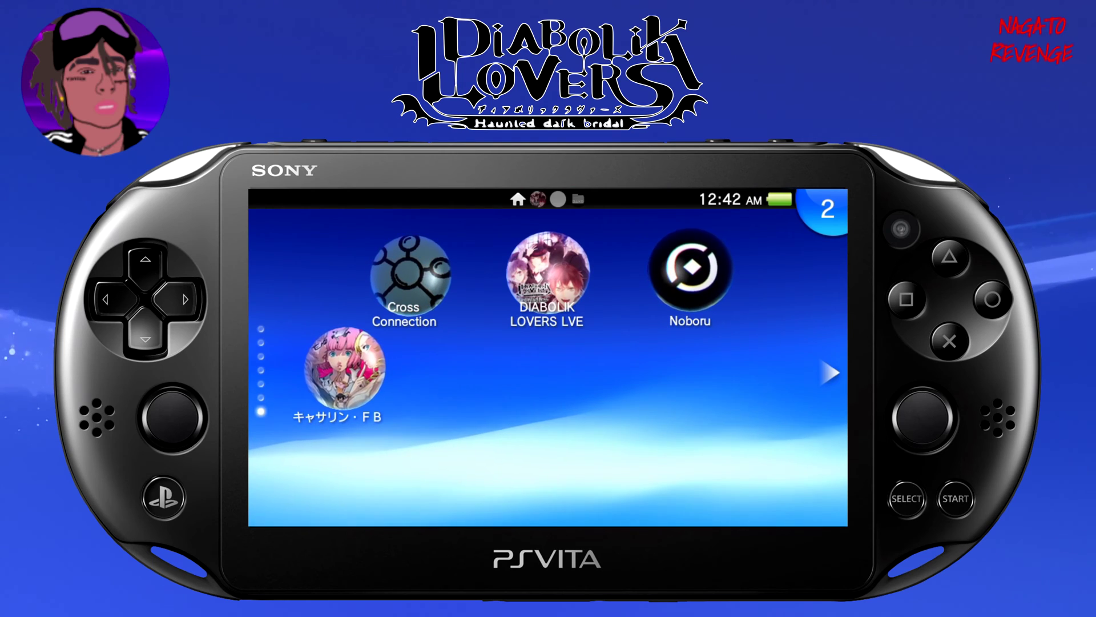
Launch VitaShell from LiveArea, agreeing to start without trophies, to reach its storage list.
{"action": "scroll", "coordinate": [549, 365], "scroll_direction": "up", "scroll_amount": 1}
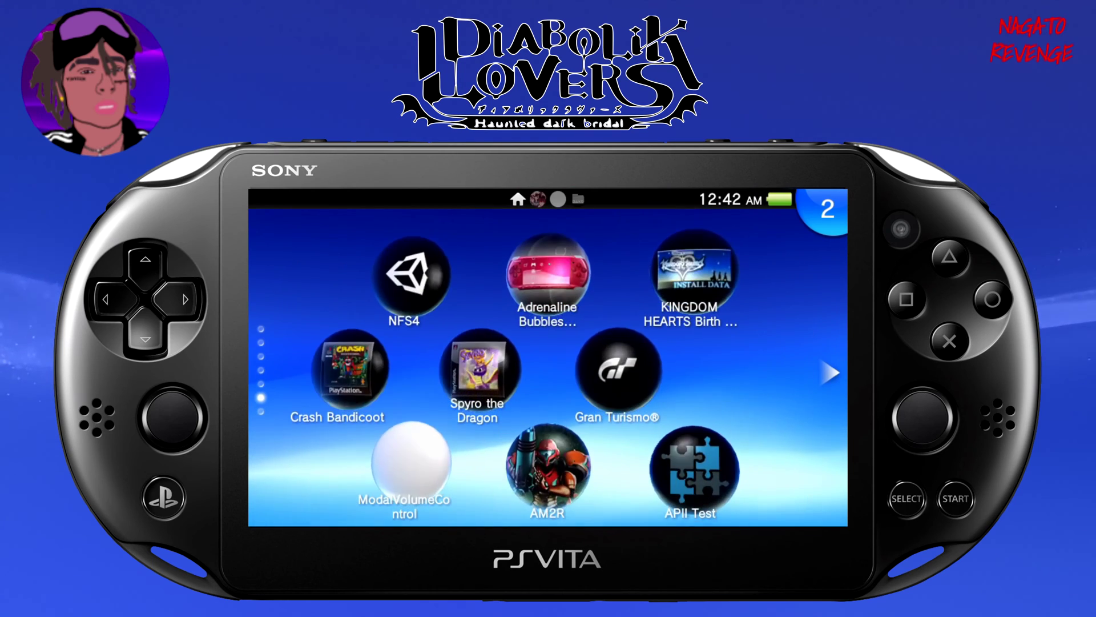
{"action": "scroll", "coordinate": [548, 366], "scroll_direction": "up", "scroll_amount": 4}
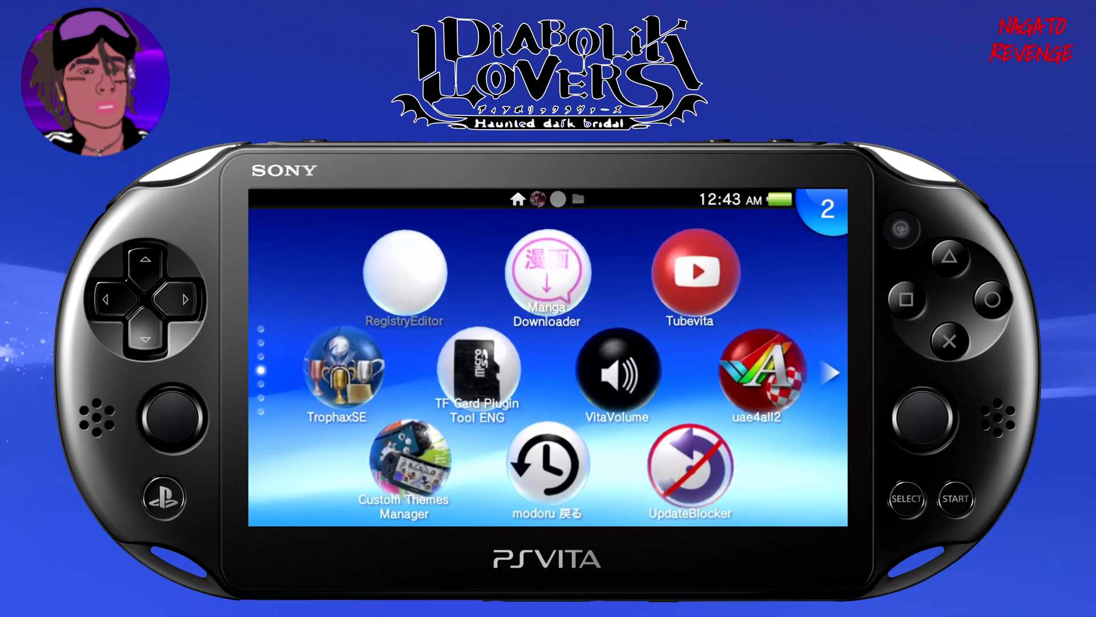
{"action": "scroll", "coordinate": [548, 366], "scroll_direction": "down", "scroll_amount": 1}
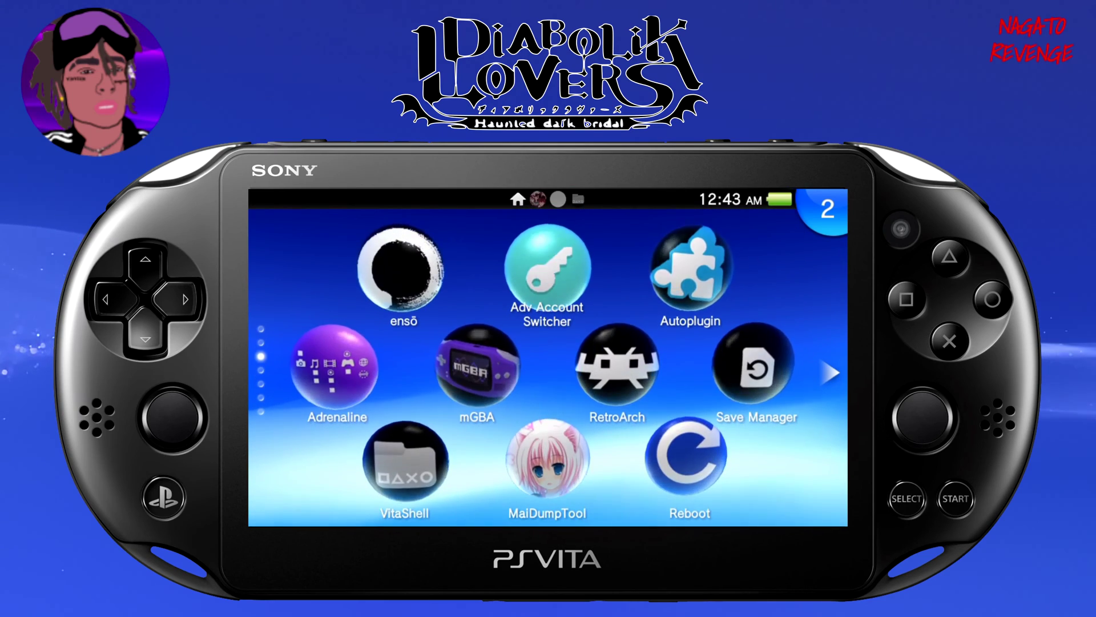
{"action": "left_click", "coordinate": [404, 465]}
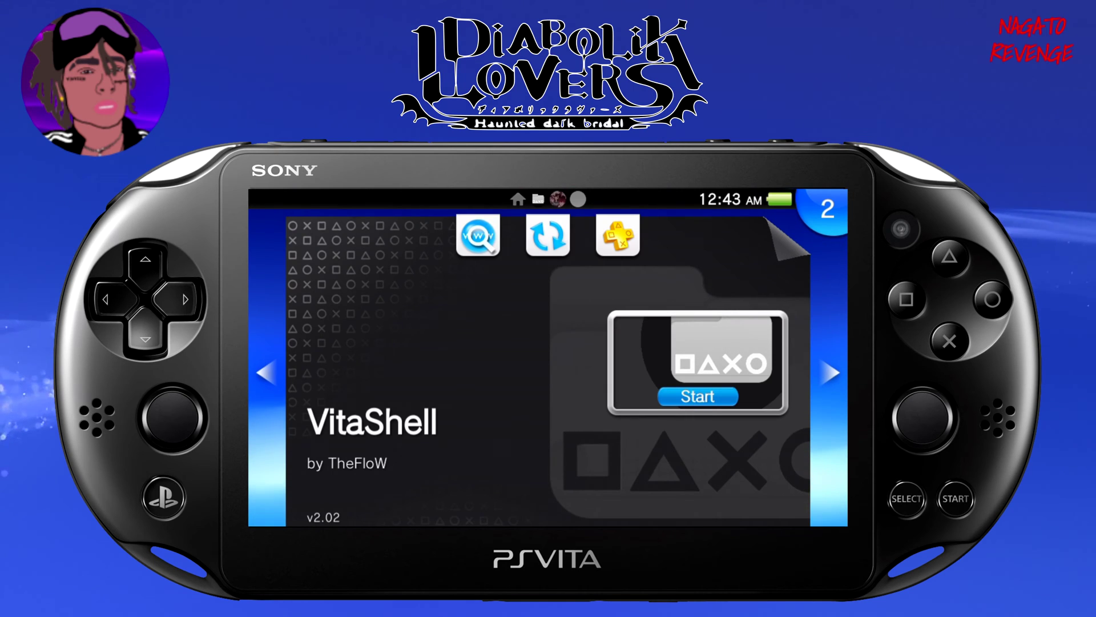
{"action": "left_click", "coordinate": [698, 396]}
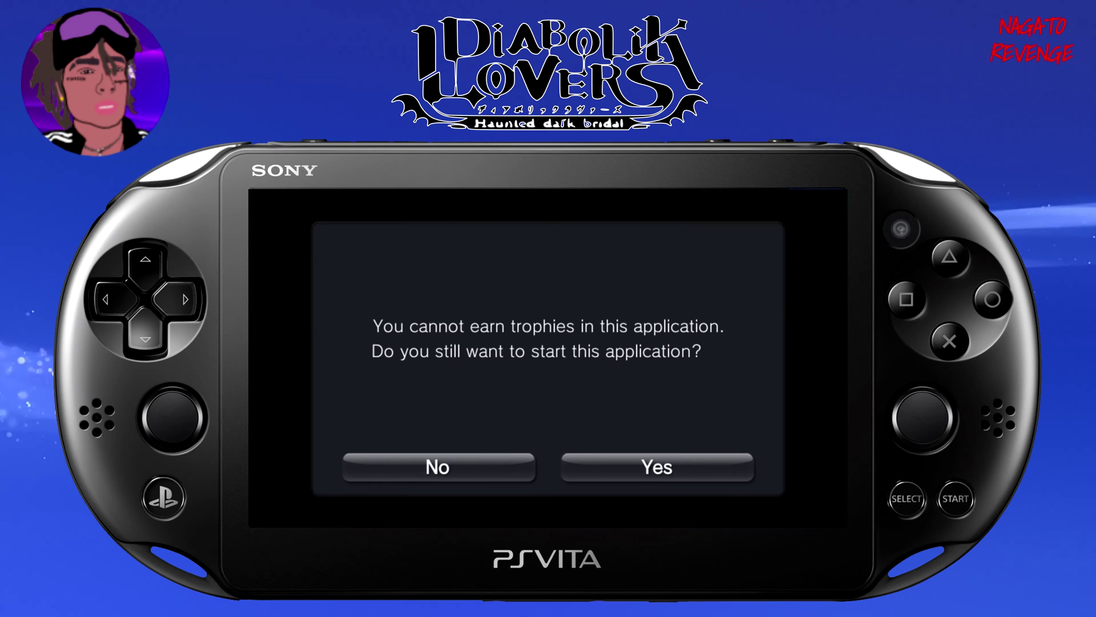
{"action": "left_click", "coordinate": [657, 466]}
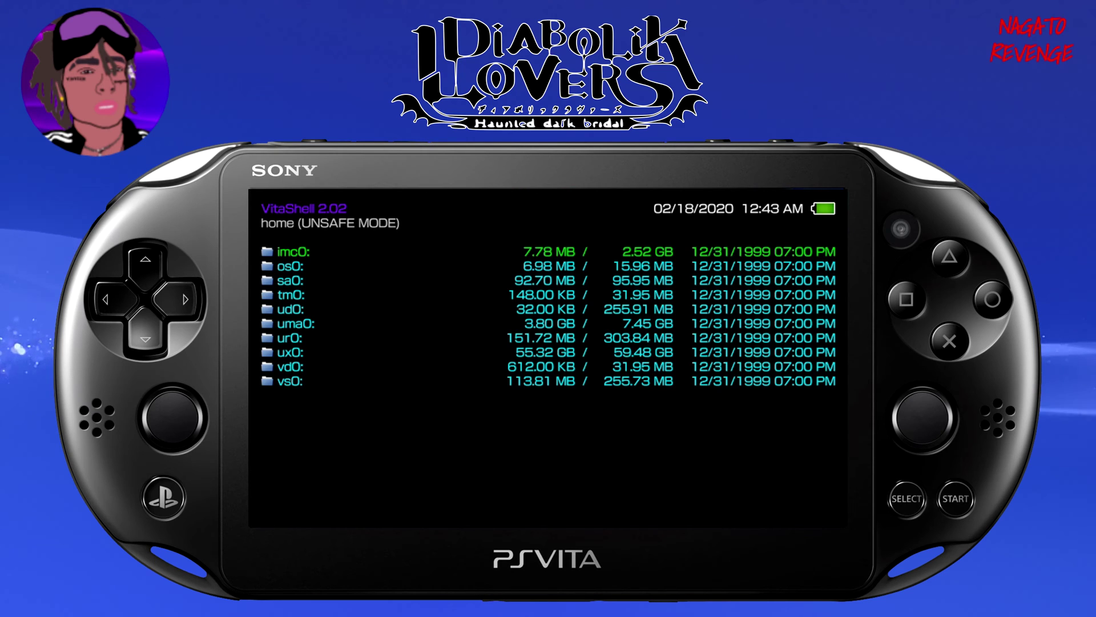
Set the SELECT button option to USB in VitaShell Main settings and close the menu.
{"action": "key", "text": "Return"}
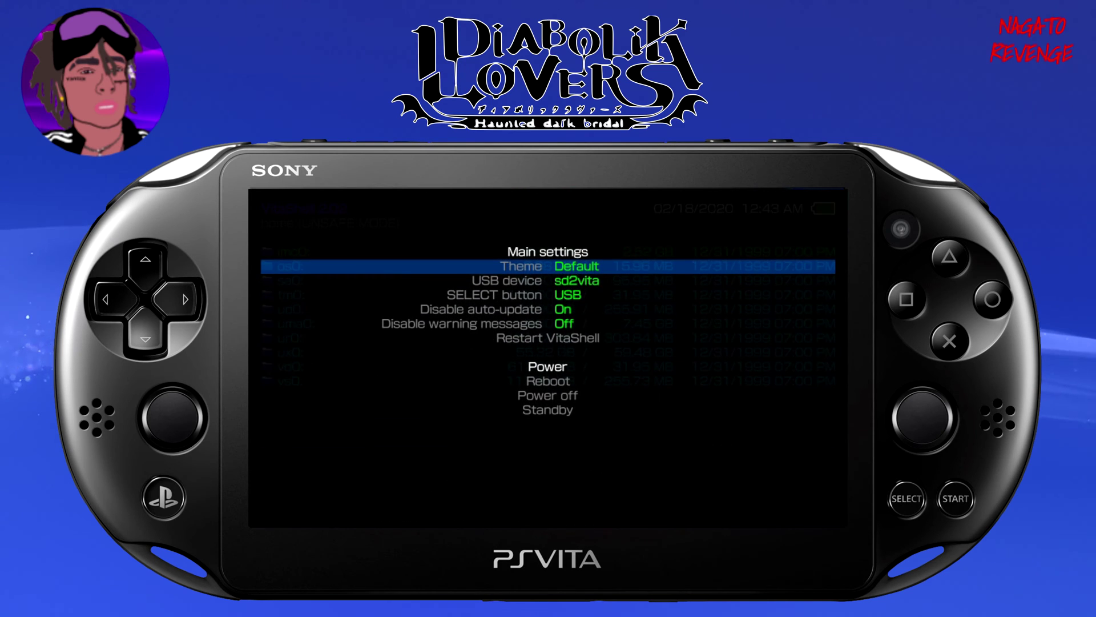
{"action": "key", "text": "Down"}
{"action": "key", "text": "Down"}
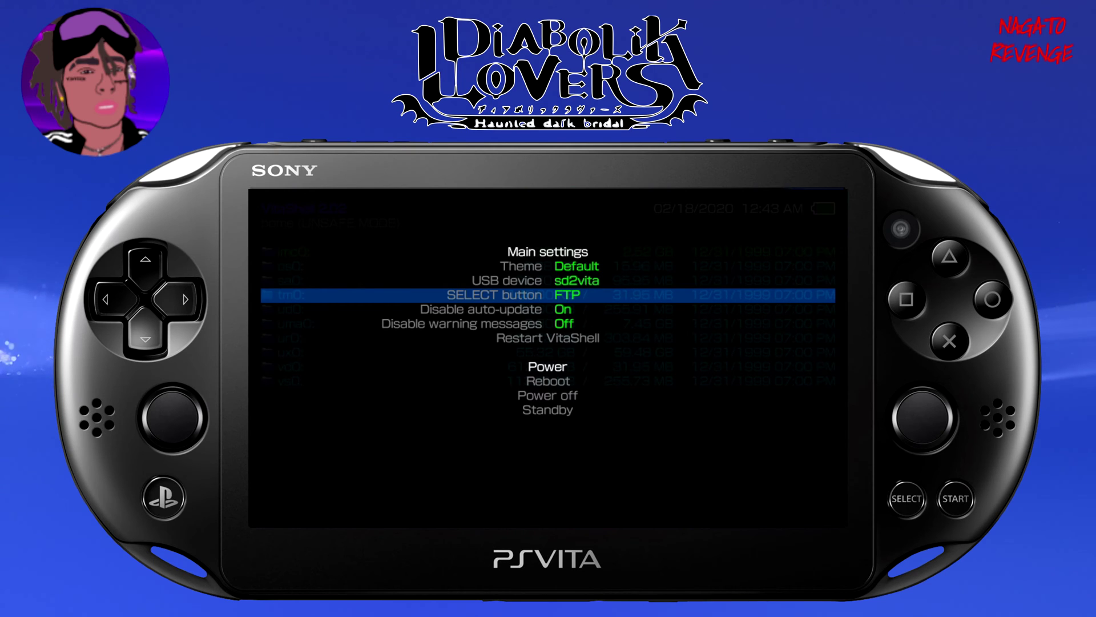
{"action": "key", "text": "Right"}
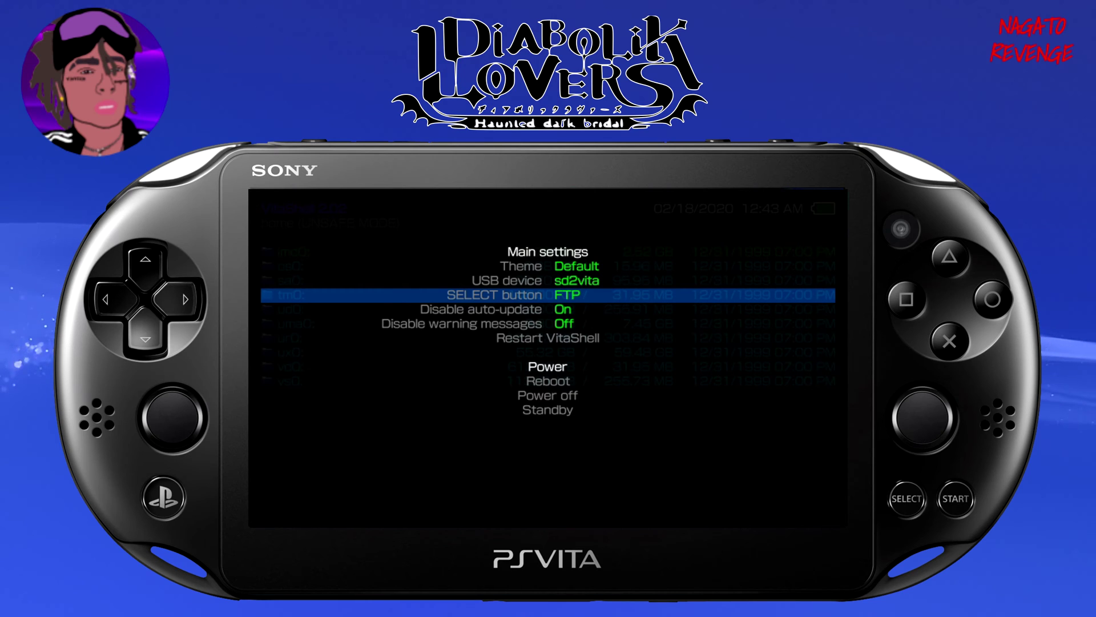
{"action": "key", "text": "Right"}
{"action": "key", "text": "Right"}
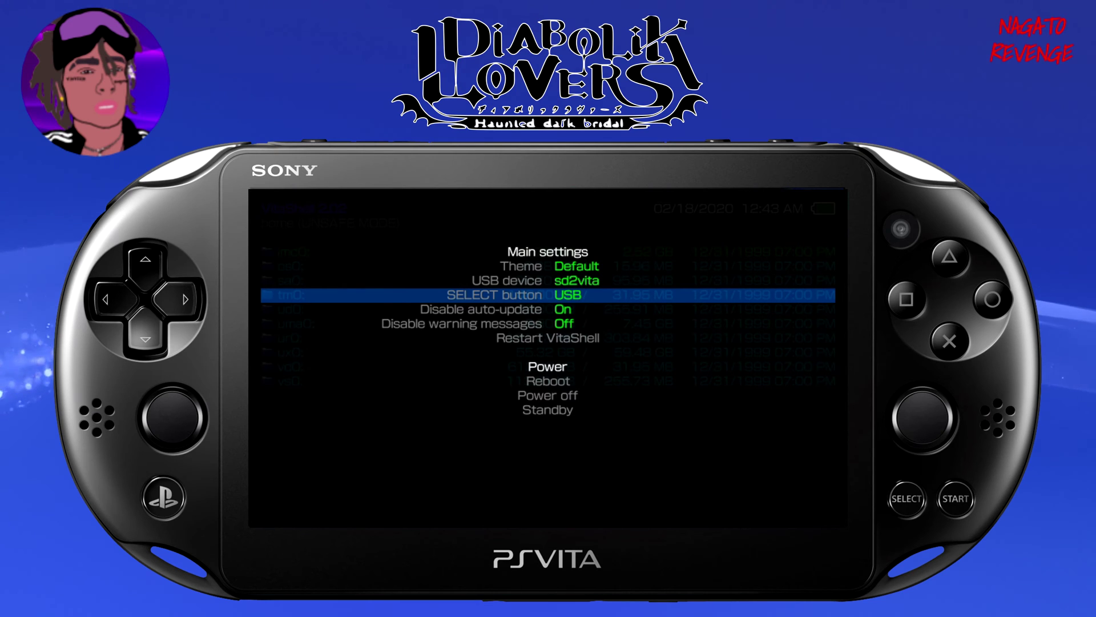
{"action": "key", "text": "Right"}
{"action": "key", "text": "Right"}
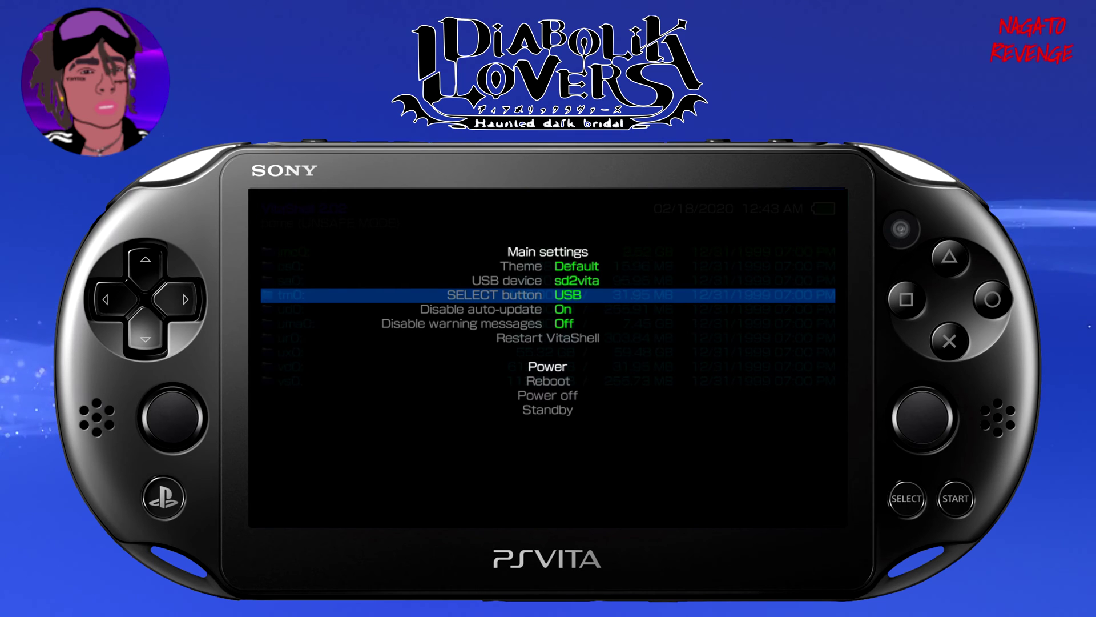
{"action": "key", "text": "Escape"}
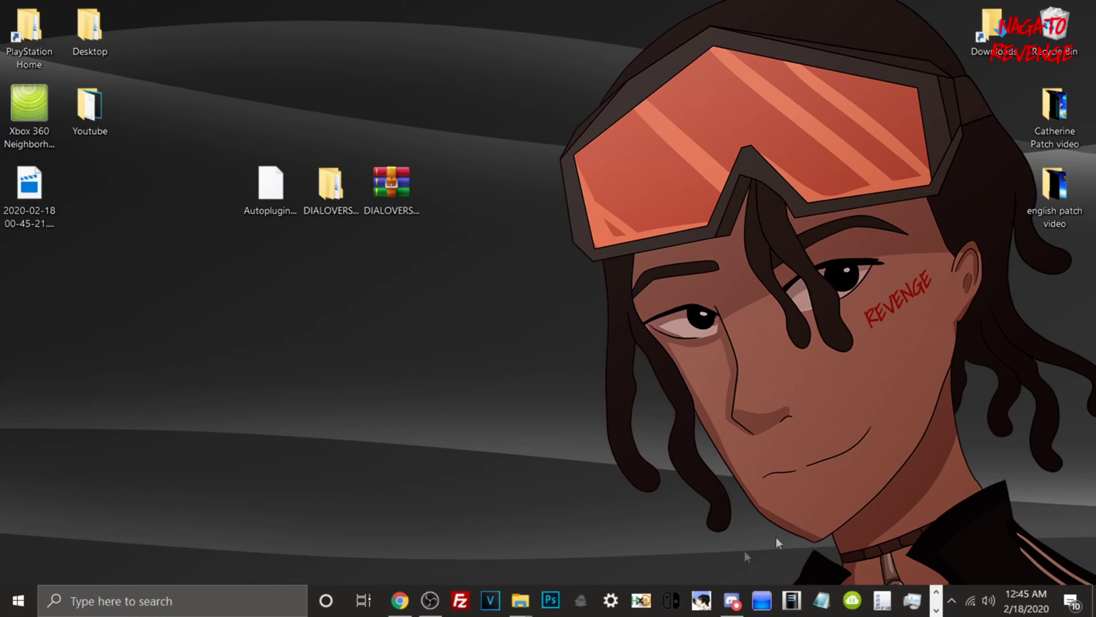
Bring up the PSVita (H:) drive window, maximize it to check its folders, then minimize it.
{"action": "mouse_move", "coordinate": [514, 613]}
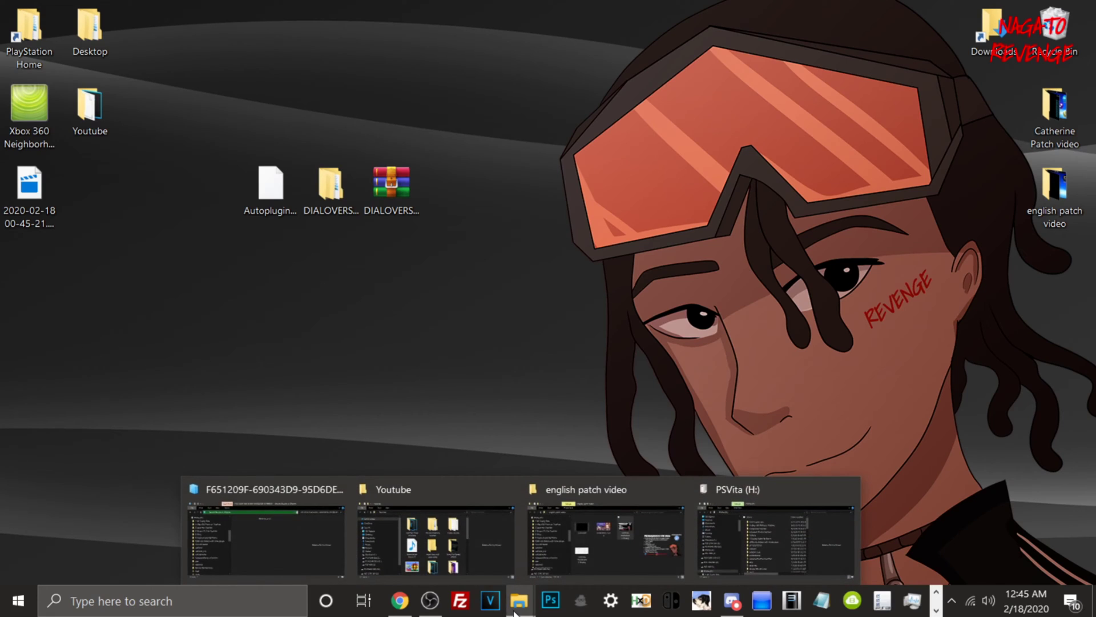
{"action": "left_click", "coordinate": [798, 543]}
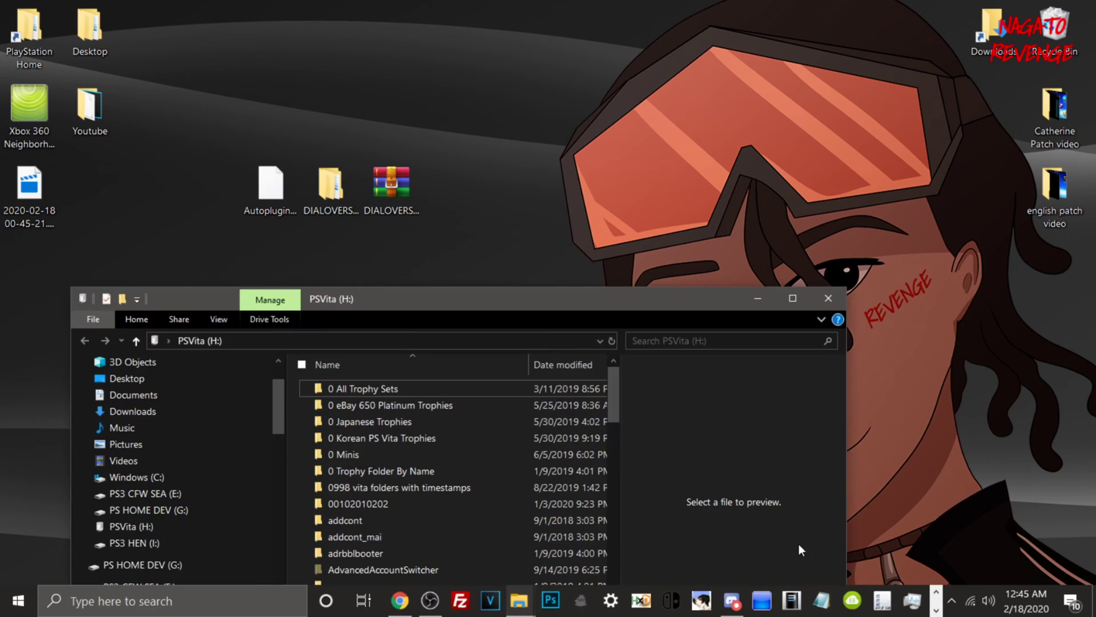
{"action": "double_click", "coordinate": [491, 297]}
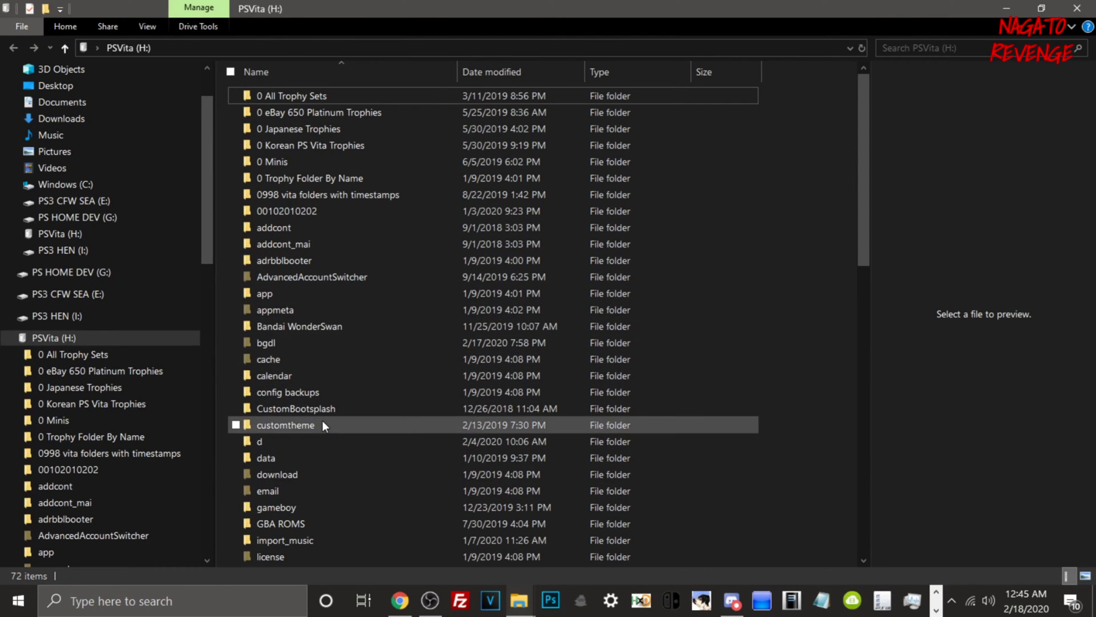
{"action": "left_click", "coordinate": [995, 12]}
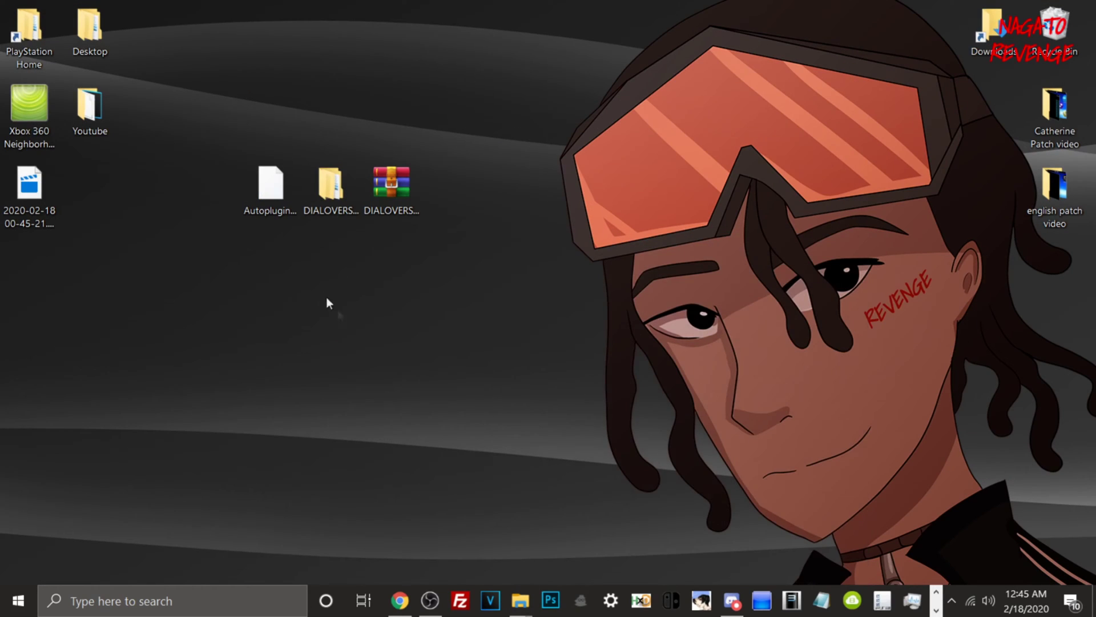
Select the DIALOVERS_ENG_PATCH folder and Autoplugin.vpk on the desktop, then return to the Chrome patch page.
{"action": "left_click", "coordinate": [328, 194]}
{"action": "left_click", "coordinate": [271, 172]}
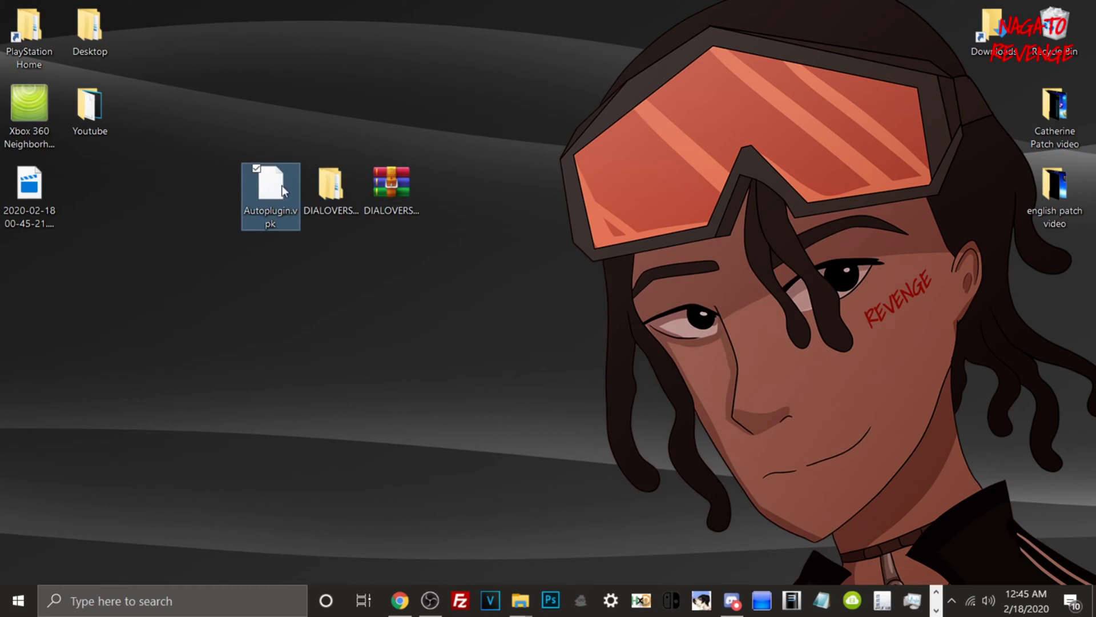
{"action": "left_click", "coordinate": [399, 600]}
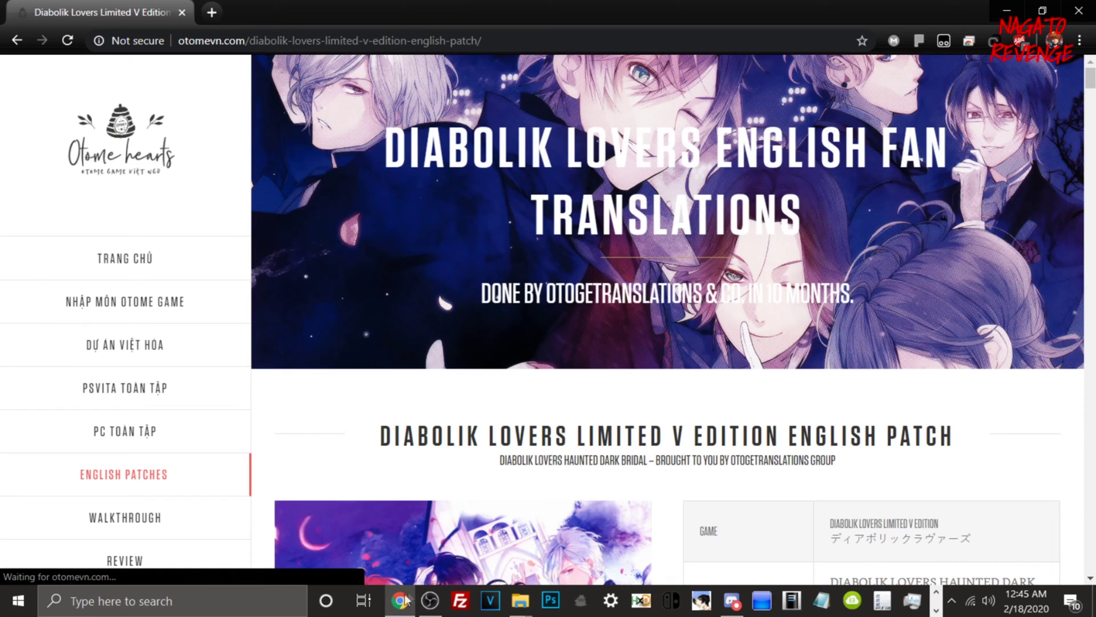
Scroll through the patch page credits and highlight the PLEASE DON'T SHARE OUR PATCH! warning.
{"action": "scroll", "coordinate": [446, 407], "scroll_direction": "down", "scroll_amount": 10}
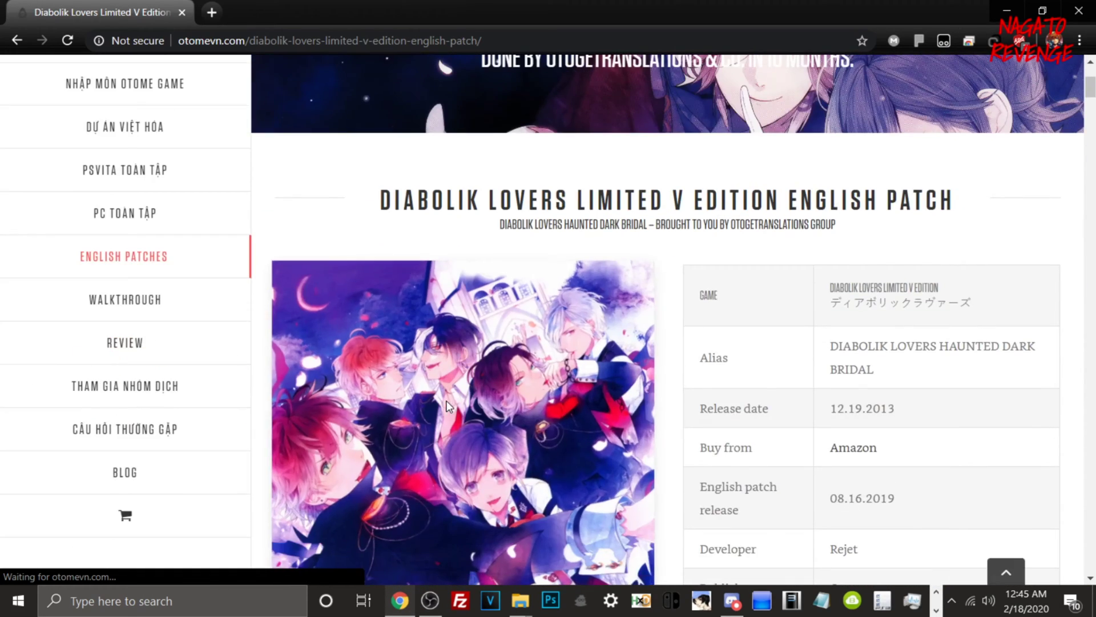
{"action": "scroll", "coordinate": [706, 387], "scroll_direction": "down", "scroll_amount": 7}
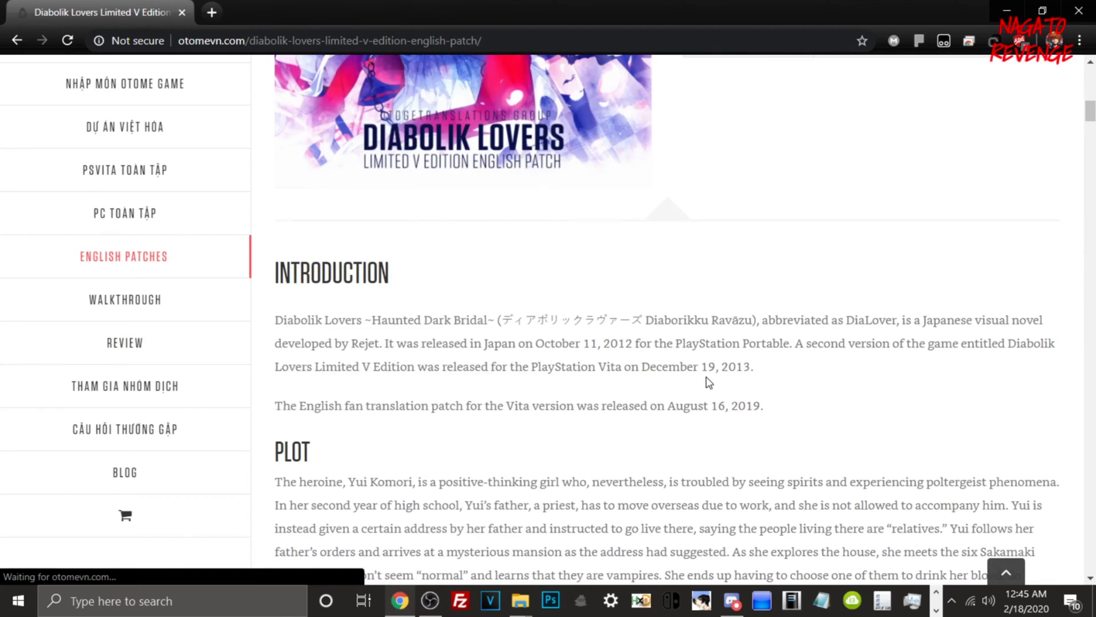
{"action": "scroll", "coordinate": [708, 382], "scroll_direction": "down", "scroll_amount": 4}
{"action": "scroll", "coordinate": [630, 308], "scroll_direction": "down", "scroll_amount": 20}
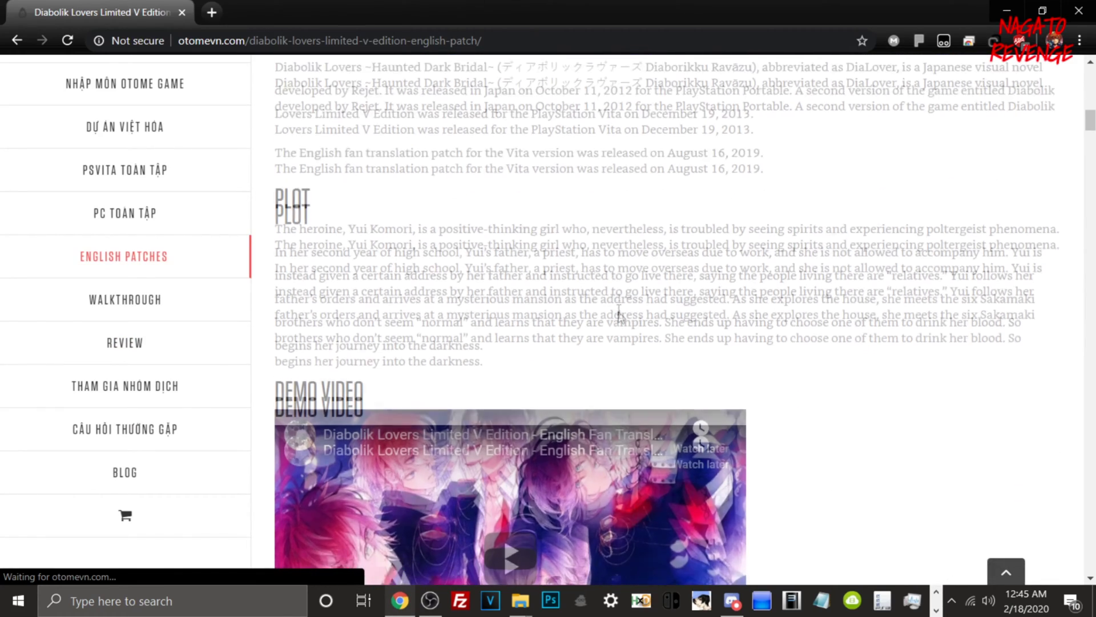
{"action": "scroll", "coordinate": [635, 326], "scroll_direction": "down", "scroll_amount": 20}
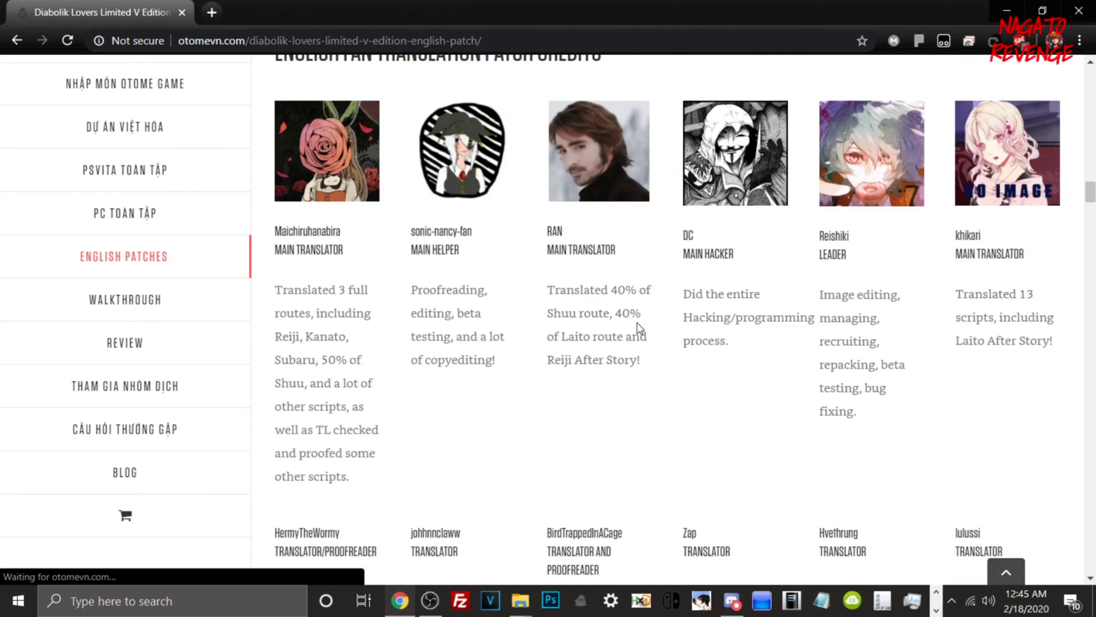
{"action": "scroll", "coordinate": [636, 322], "scroll_direction": "down", "scroll_amount": 15}
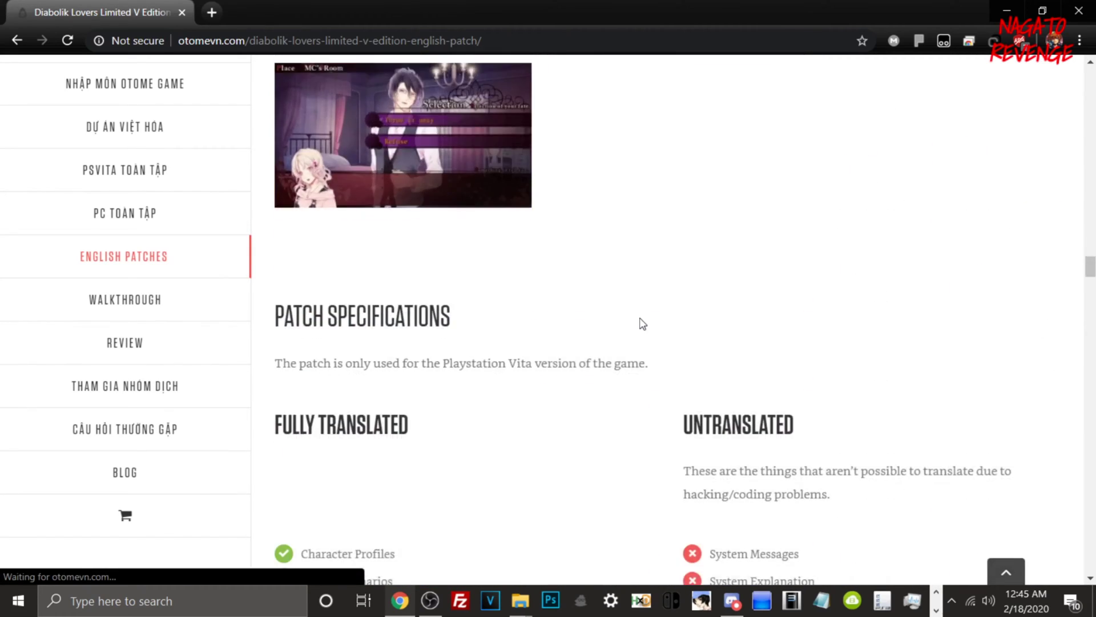
{"action": "scroll", "coordinate": [644, 311], "scroll_direction": "up", "scroll_amount": 4}
{"action": "scroll", "coordinate": [645, 311], "scroll_direction": "down", "scroll_amount": 4}
{"action": "scroll", "coordinate": [650, 314], "scroll_direction": "down", "scroll_amount": 8}
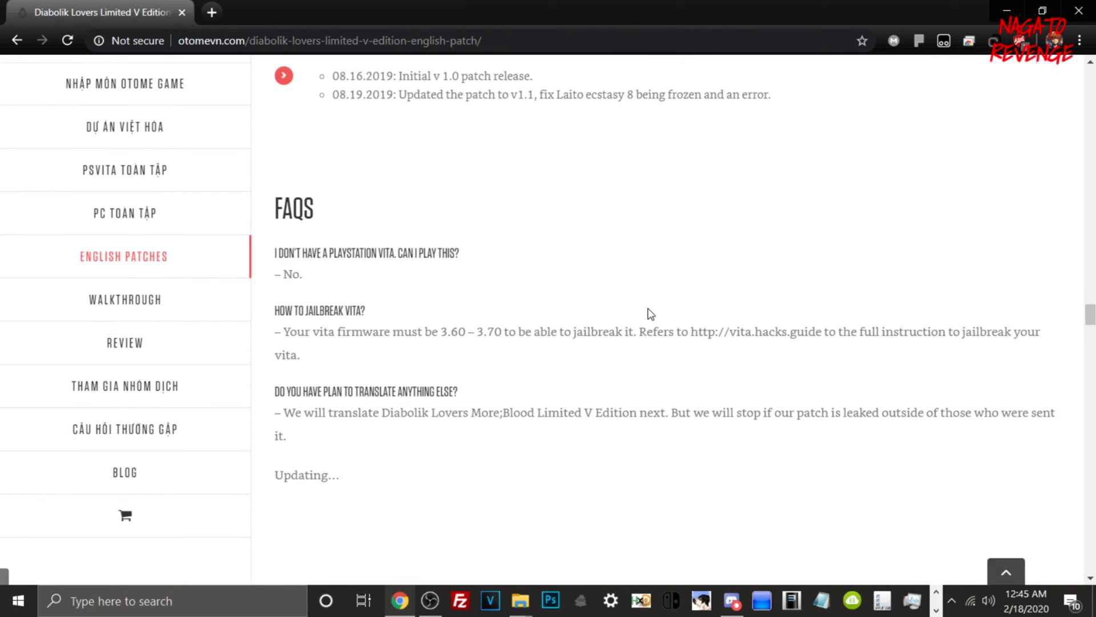
{"action": "scroll", "coordinate": [649, 315], "scroll_direction": "up", "scroll_amount": 9}
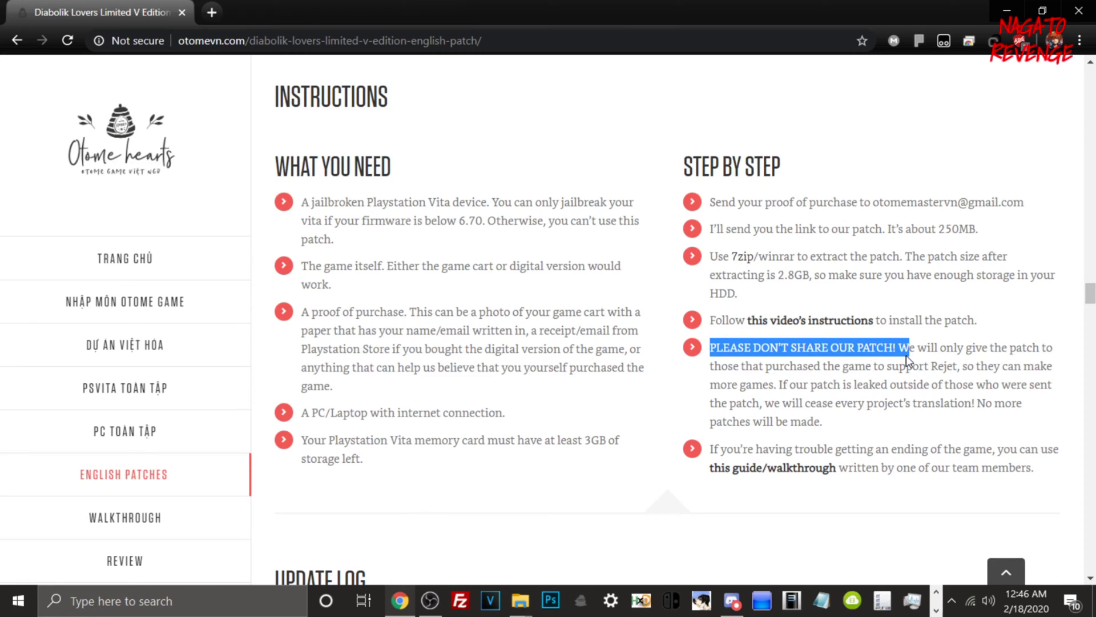
{"action": "left_click_drag", "start_coordinate": [906, 355], "coordinate": [925, 387]}
{"action": "left_click", "coordinate": [890, 377]}
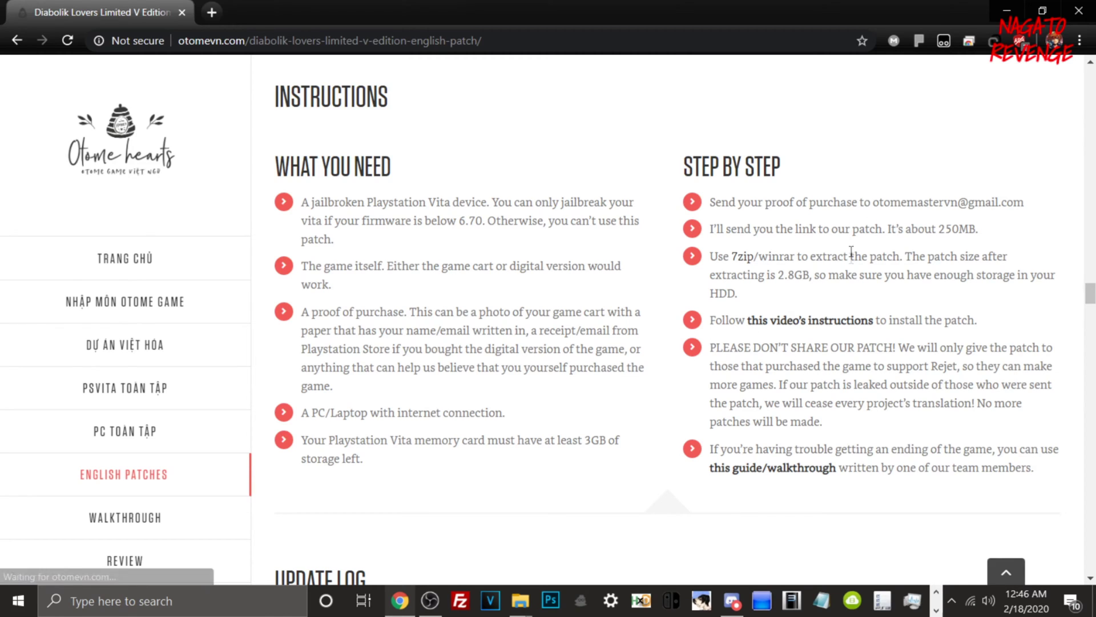
Scroll around the demo video section, then minimize Chrome to show the desktop.
{"action": "scroll", "coordinate": [502, 400], "scroll_direction": "down", "scroll_amount": 7}
{"action": "scroll", "coordinate": [502, 400], "scroll_direction": "down", "scroll_amount": 4}
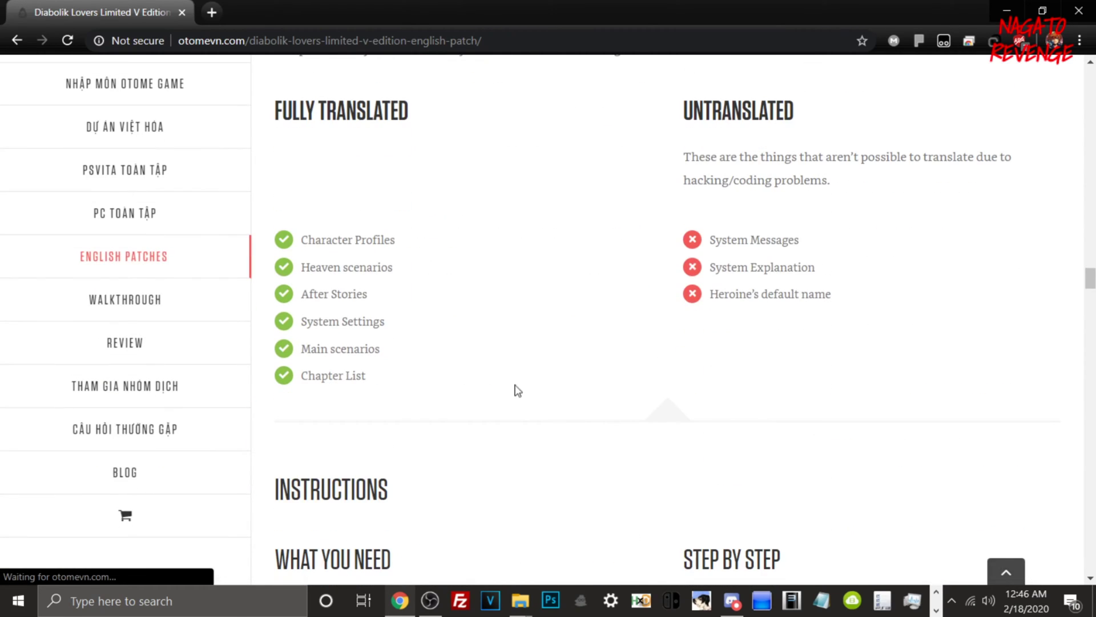
{"action": "scroll", "coordinate": [390, 204], "scroll_direction": "up", "scroll_amount": 20}
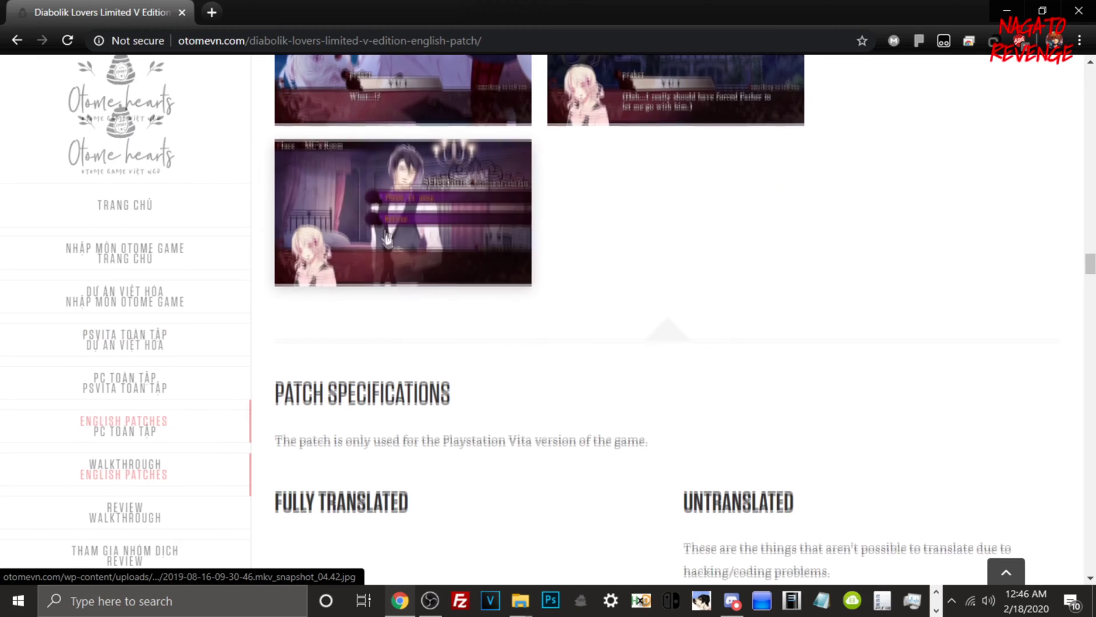
{"action": "scroll", "coordinate": [447, 384], "scroll_direction": "up", "scroll_amount": 13}
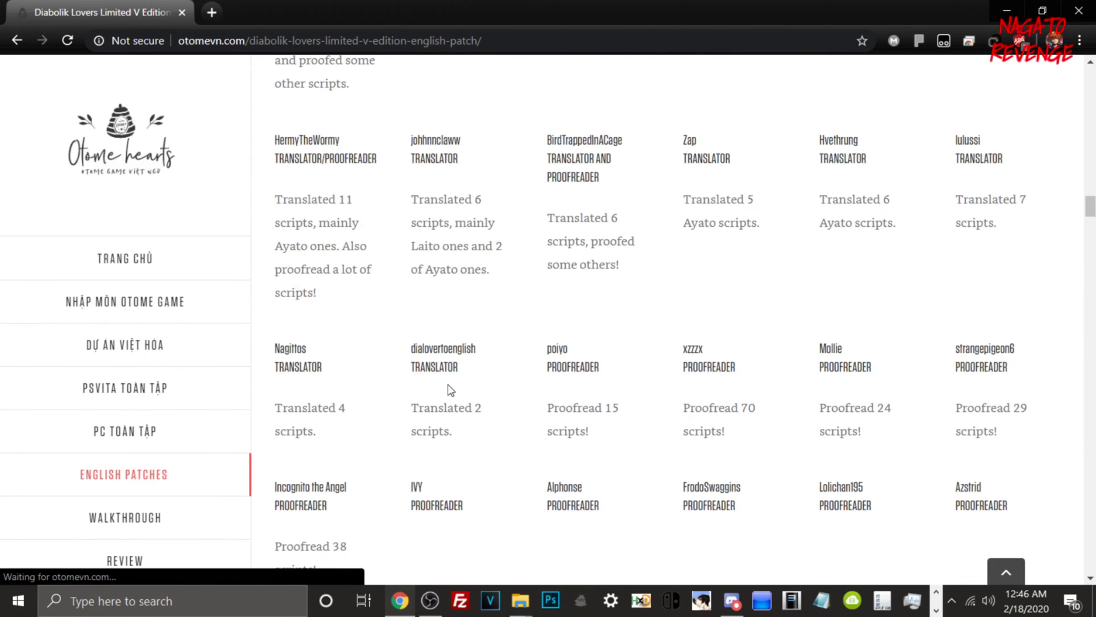
{"action": "scroll", "coordinate": [471, 284], "scroll_direction": "up", "scroll_amount": 4}
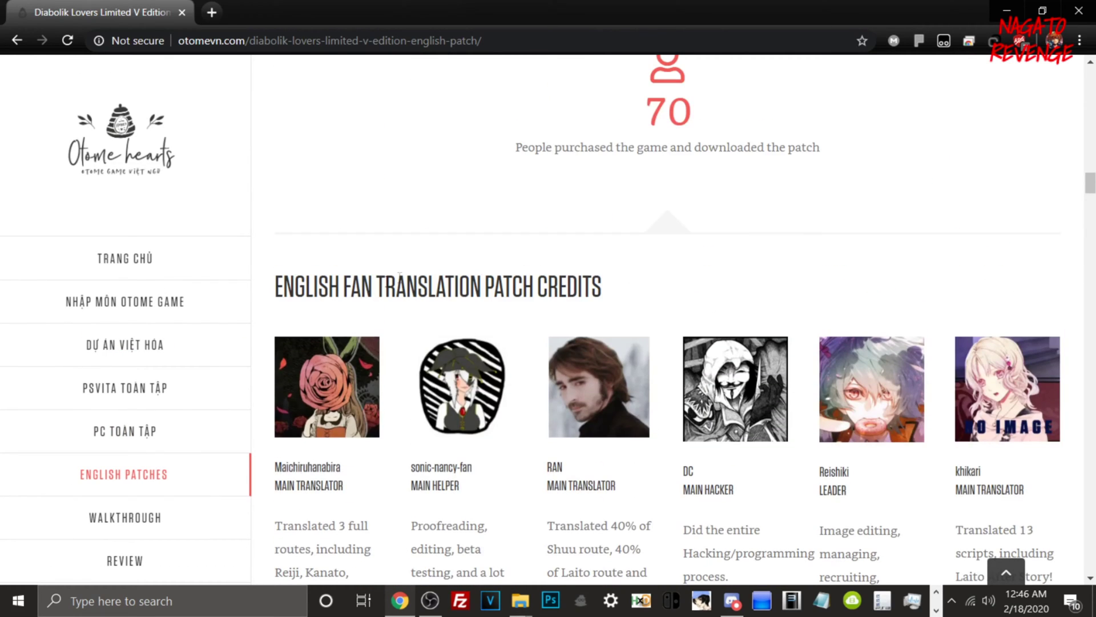
{"action": "scroll", "coordinate": [373, 284], "scroll_direction": "down", "scroll_amount": 5}
{"action": "scroll", "coordinate": [614, 300], "scroll_direction": "up", "scroll_amount": 7}
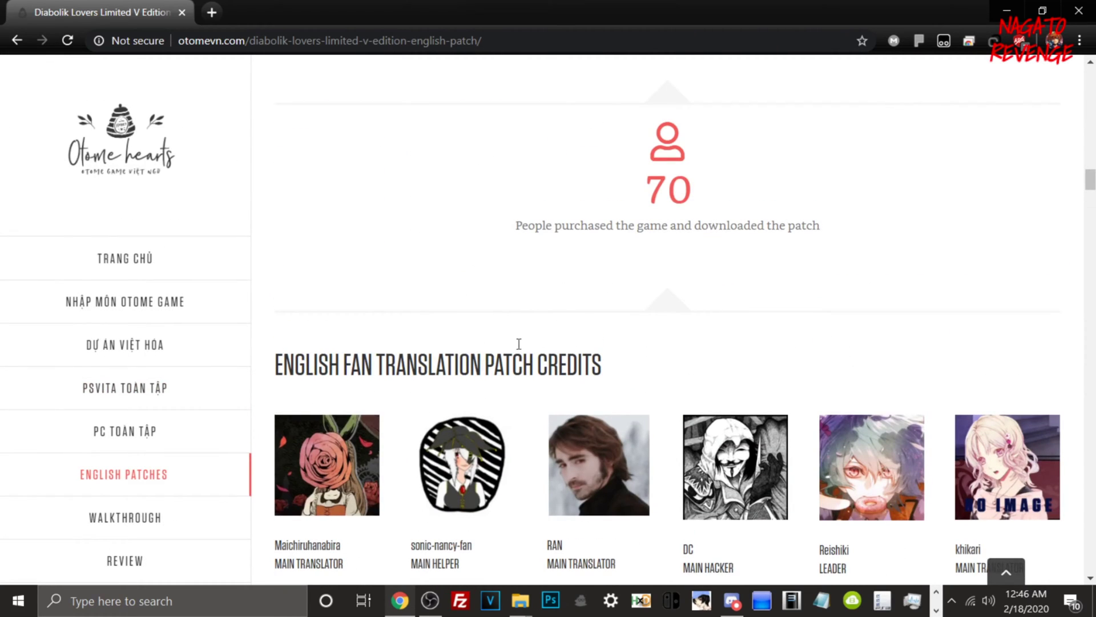
{"action": "scroll", "coordinate": [504, 353], "scroll_direction": "up", "scroll_amount": 20}
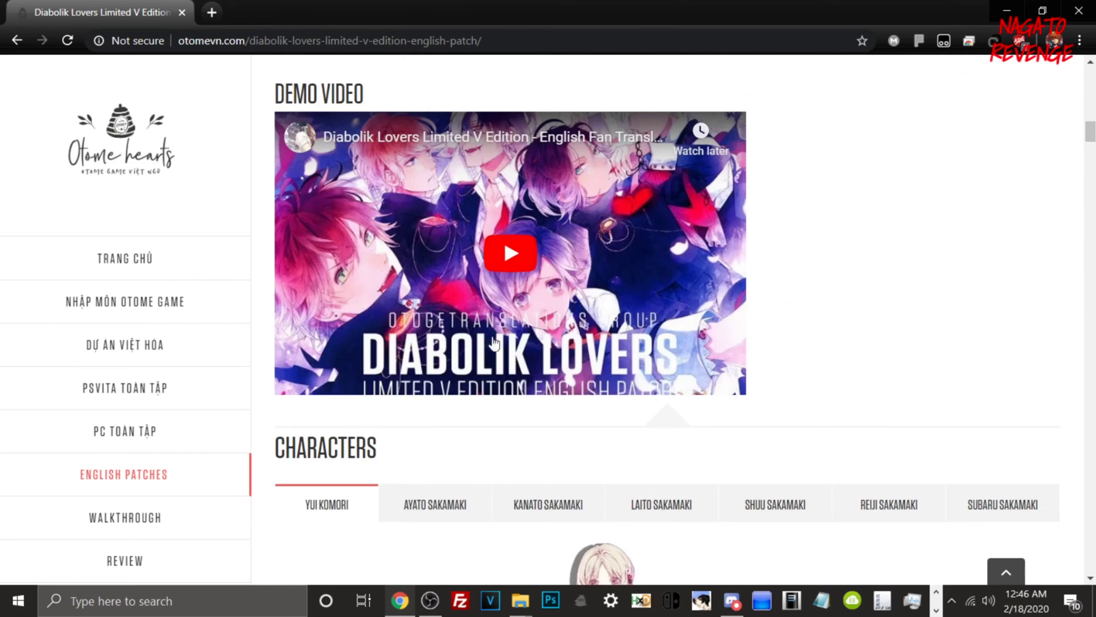
{"action": "scroll", "coordinate": [498, 341], "scroll_direction": "up", "scroll_amount": 7}
{"action": "left_click", "coordinate": [1015, 7]}
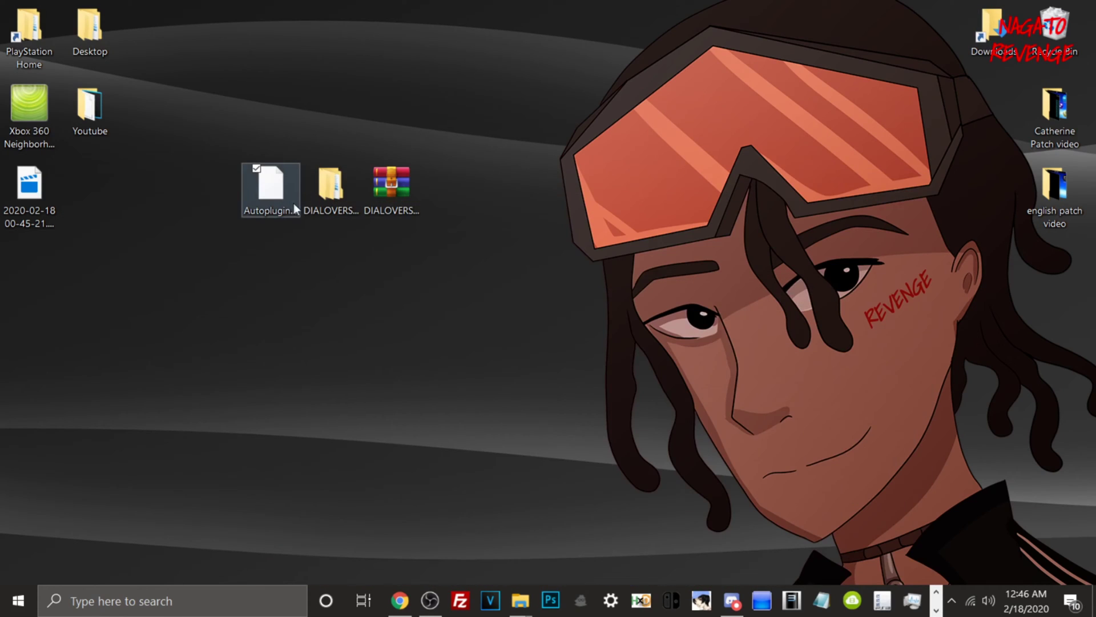
Open DIALOVERS_ENG_PATCH_V1.1_Otogetranslations.7z from the desktop in WinRAR.
{"action": "left_click", "coordinate": [319, 211]}
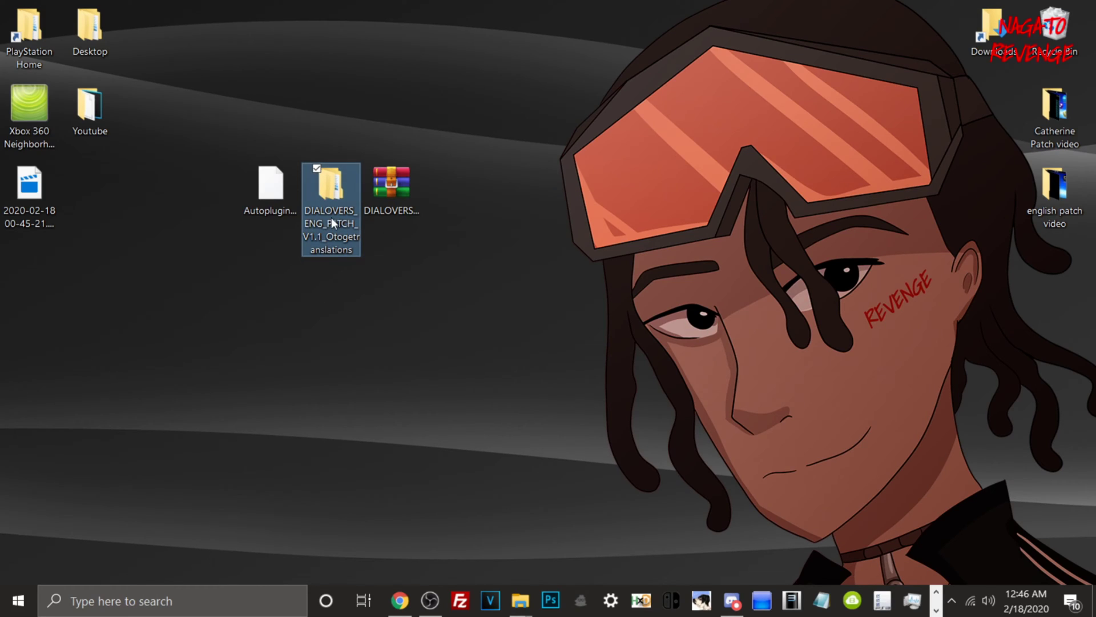
{"action": "left_click", "coordinate": [387, 181]}
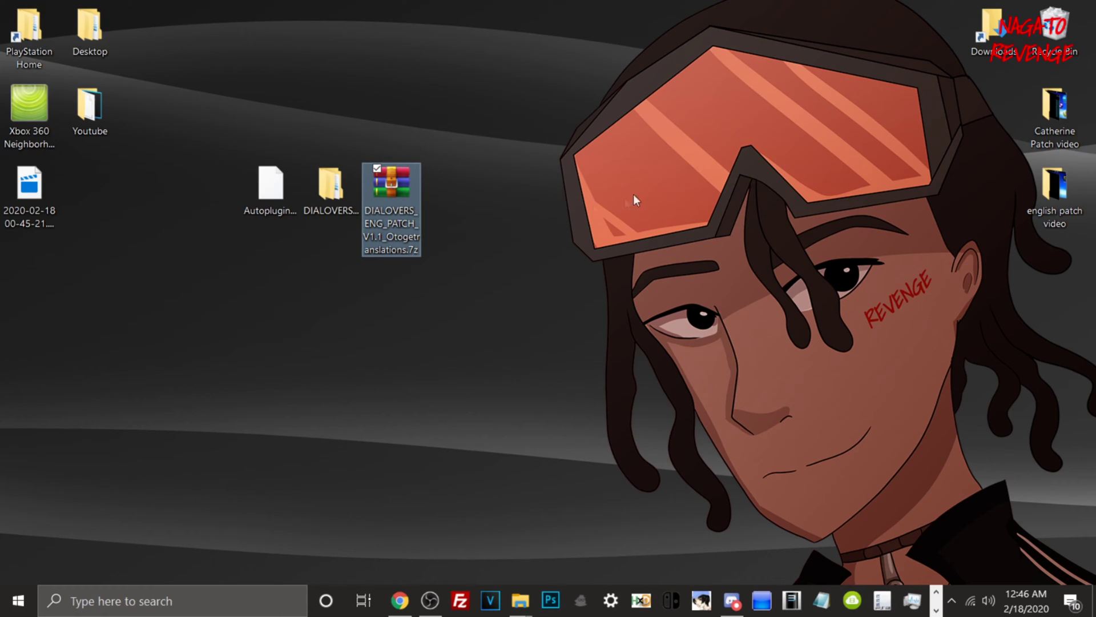
{"action": "double_click", "coordinate": [395, 197]}
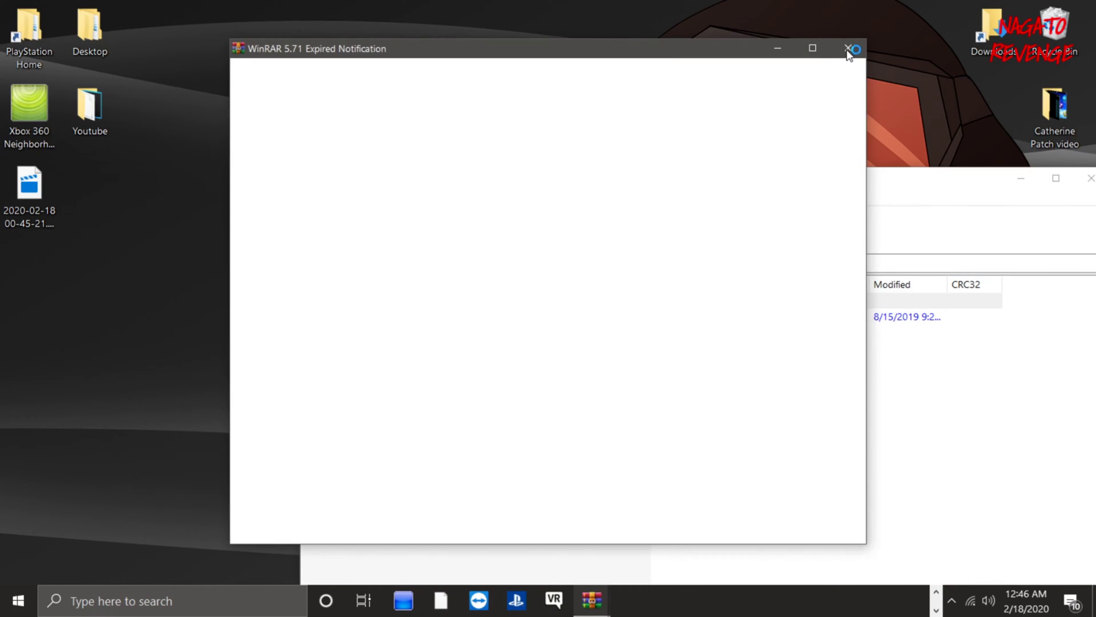
Dismiss WinRAR's expired notice, look inside PCSG00272 in the archive, and close WinRAR.
{"action": "left_click", "coordinate": [849, 51]}
{"action": "double_click", "coordinate": [469, 317]}
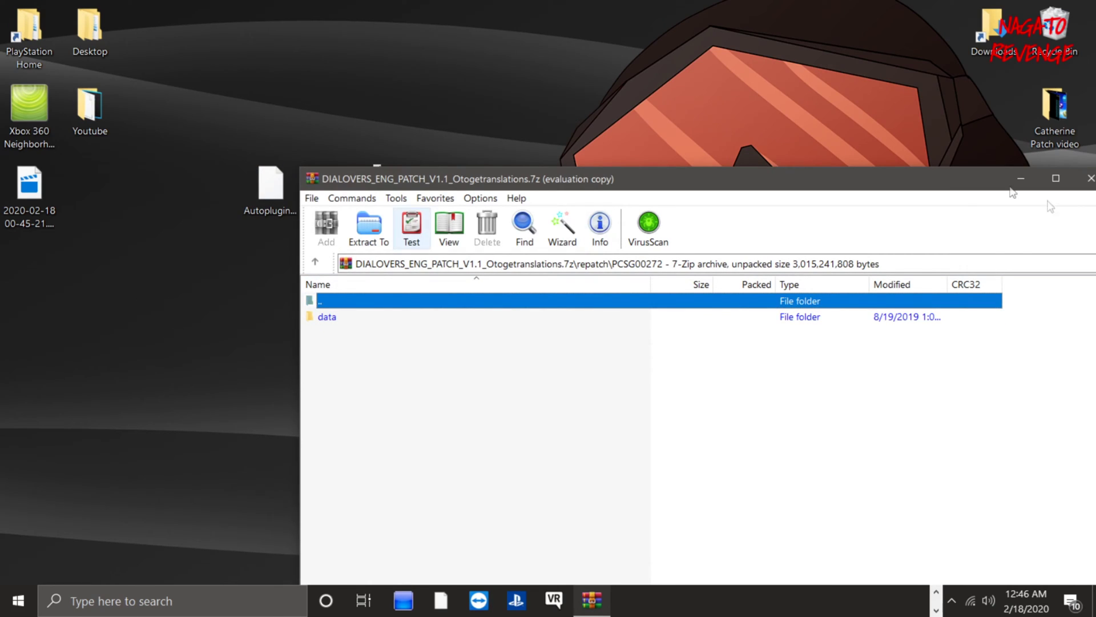
{"action": "left_click", "coordinate": [1089, 178]}
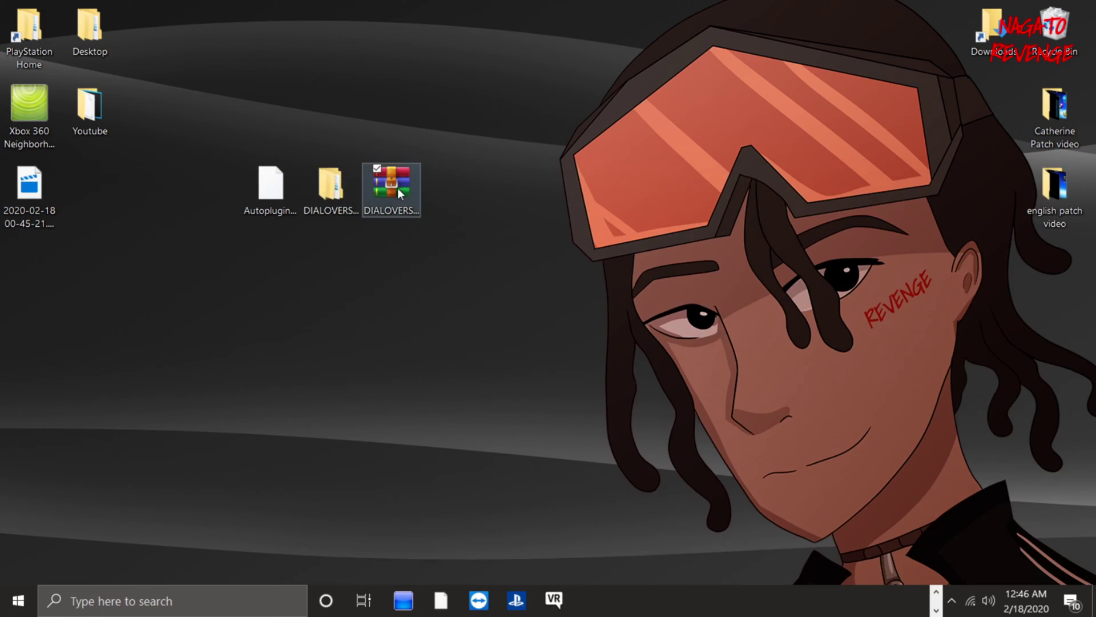
Cancel extracting the archive and open the already-extracted patch folder on the desktop instead.
{"action": "right_click", "coordinate": [398, 187]}
{"action": "left_click", "coordinate": [502, 260]}
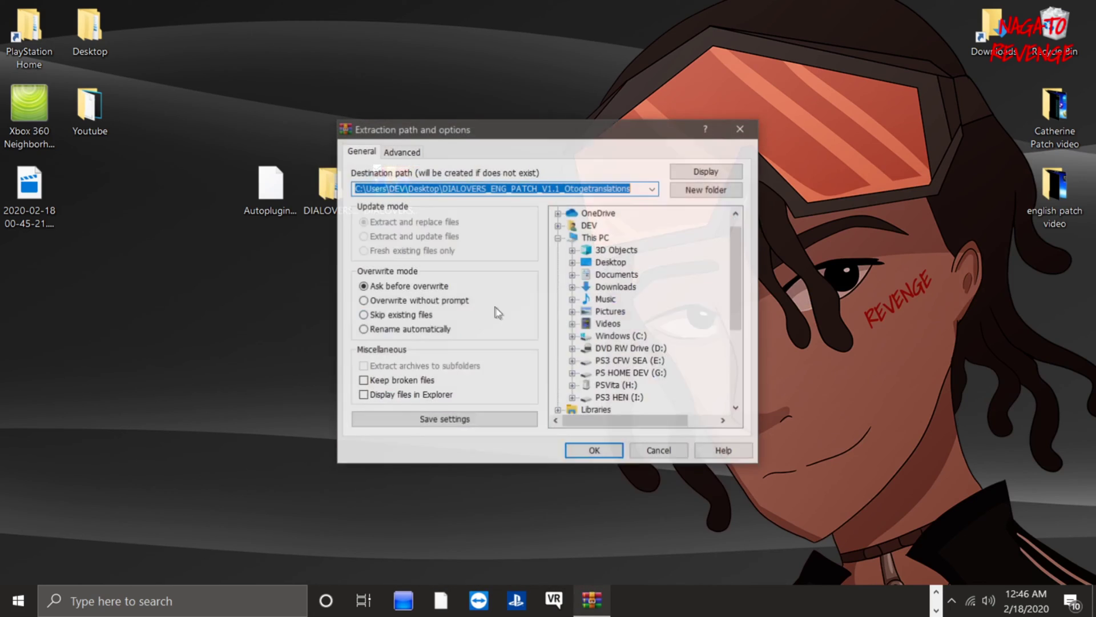
{"action": "left_click", "coordinate": [745, 134]}
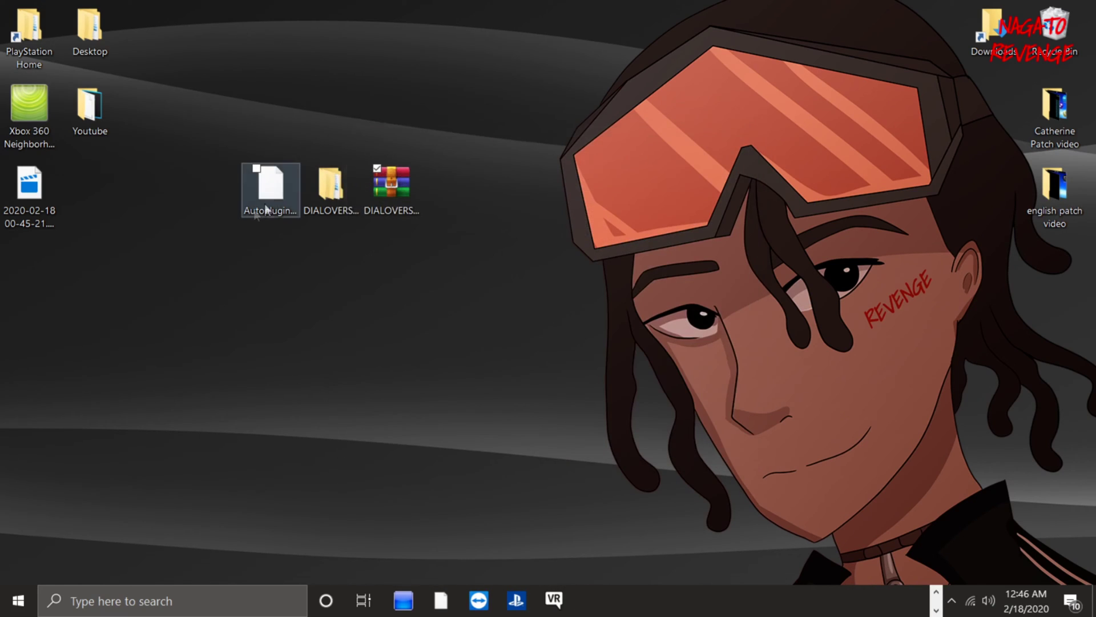
{"action": "left_click", "coordinate": [328, 178]}
{"action": "double_click", "coordinate": [320, 176]}
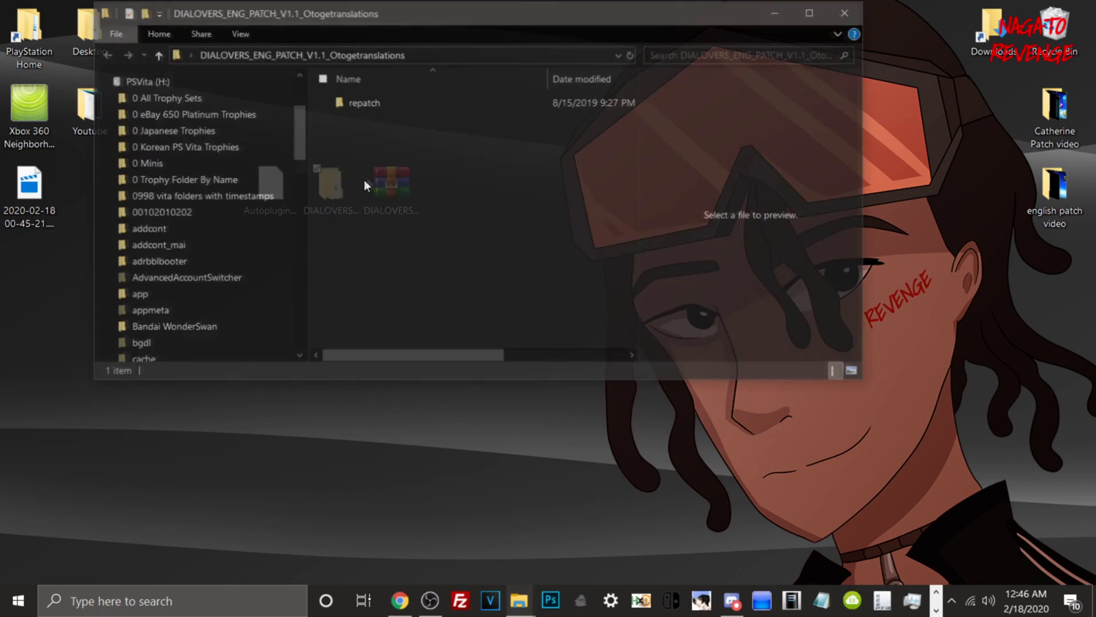
Open repatch to see PCSG00272, then switch to the PSVita (H:) window and scroll its listing.
{"action": "double_click", "coordinate": [393, 106]}
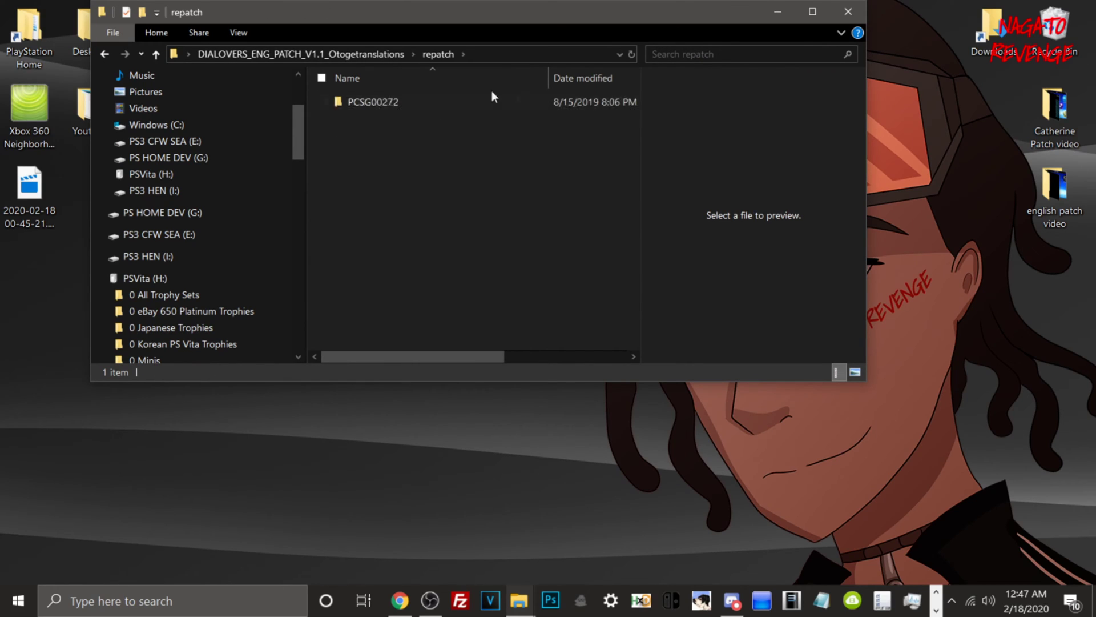
{"action": "left_click", "coordinate": [849, 12]}
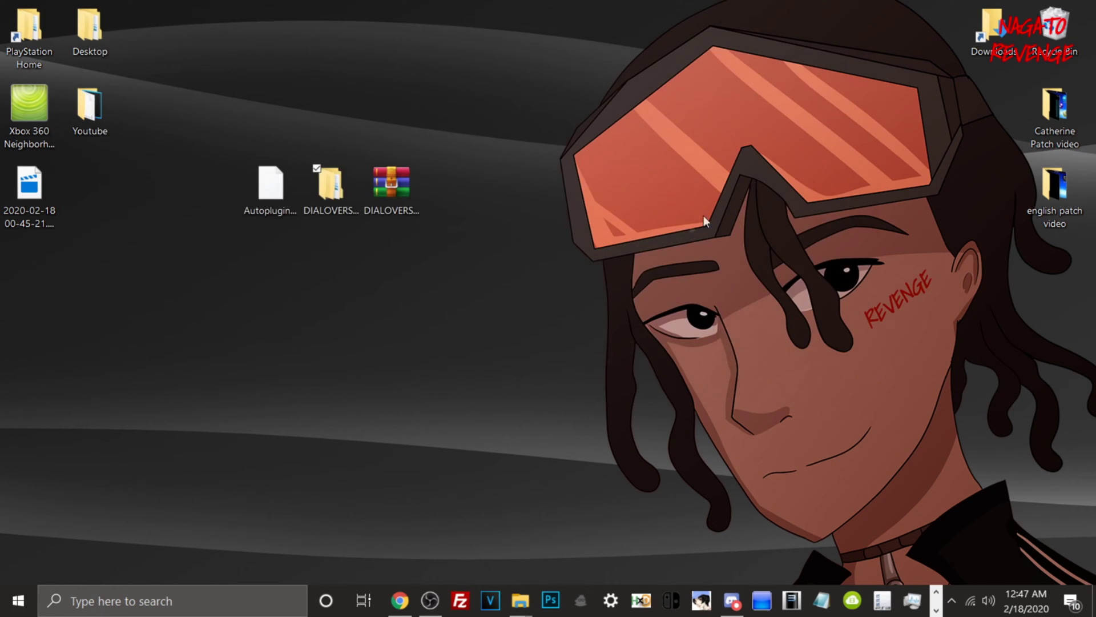
{"action": "mouse_move", "coordinate": [521, 606]}
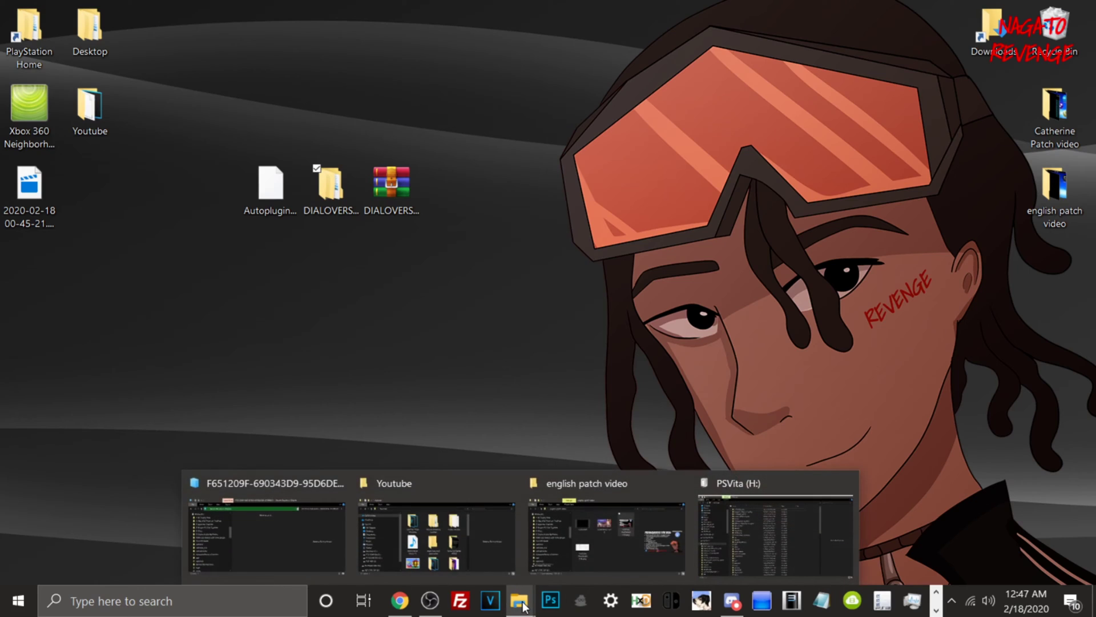
{"action": "left_click", "coordinate": [703, 574]}
{"action": "scroll", "coordinate": [489, 293], "scroll_direction": "down", "scroll_amount": 14}
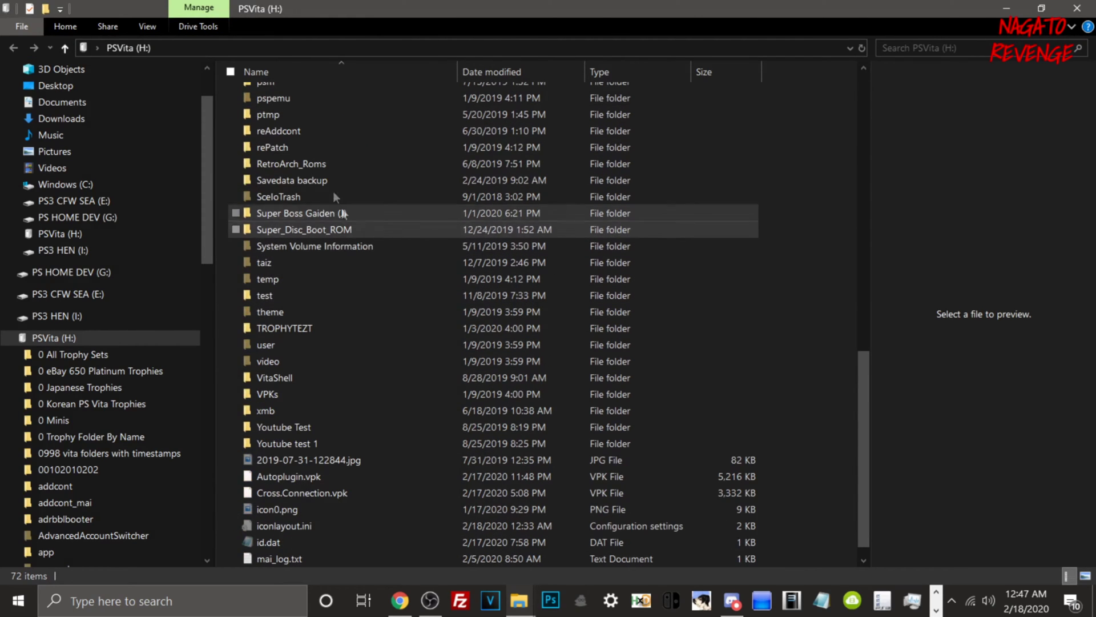
Select the existing rePatch folder on H:, bring up its actions, then dismiss and deselect it.
{"action": "left_click", "coordinate": [252, 150]}
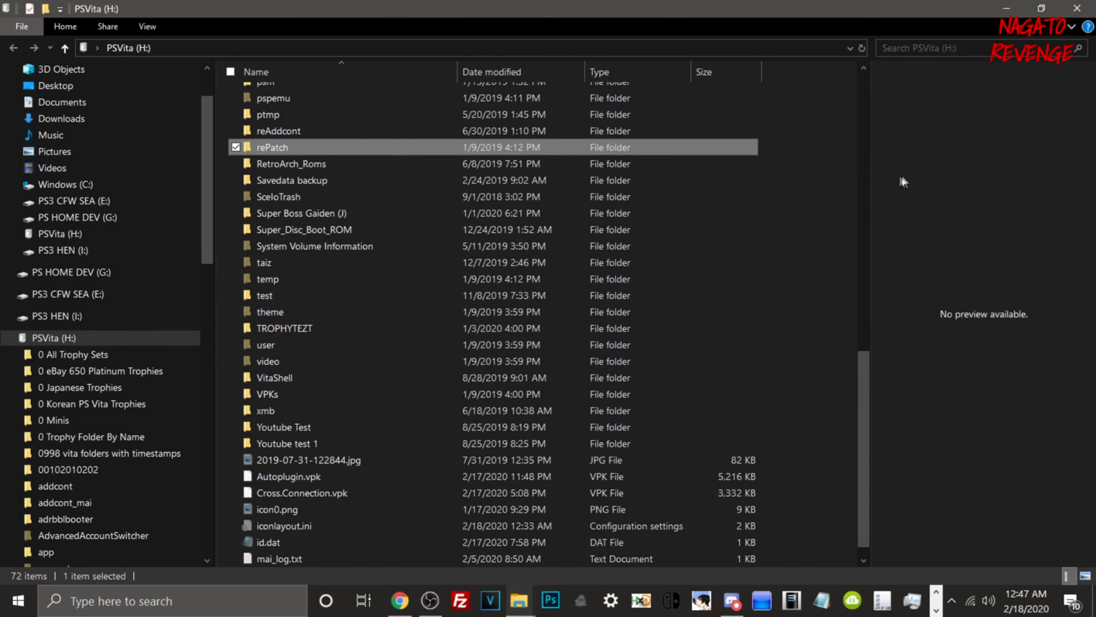
{"action": "right_click", "coordinate": [902, 200]}
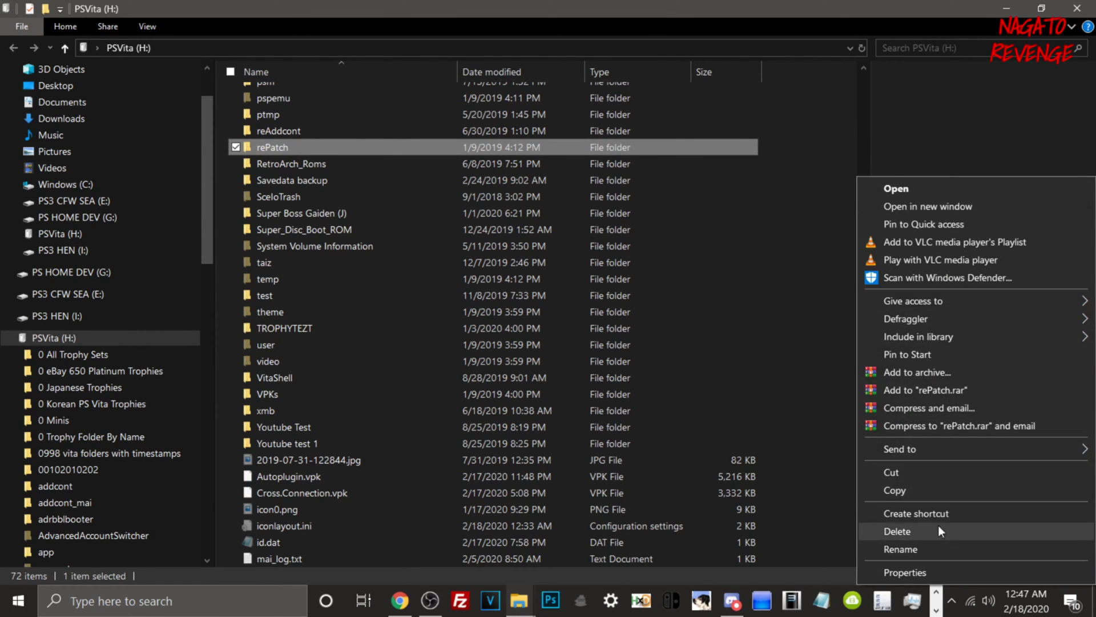
{"action": "left_click", "coordinate": [940, 548]}
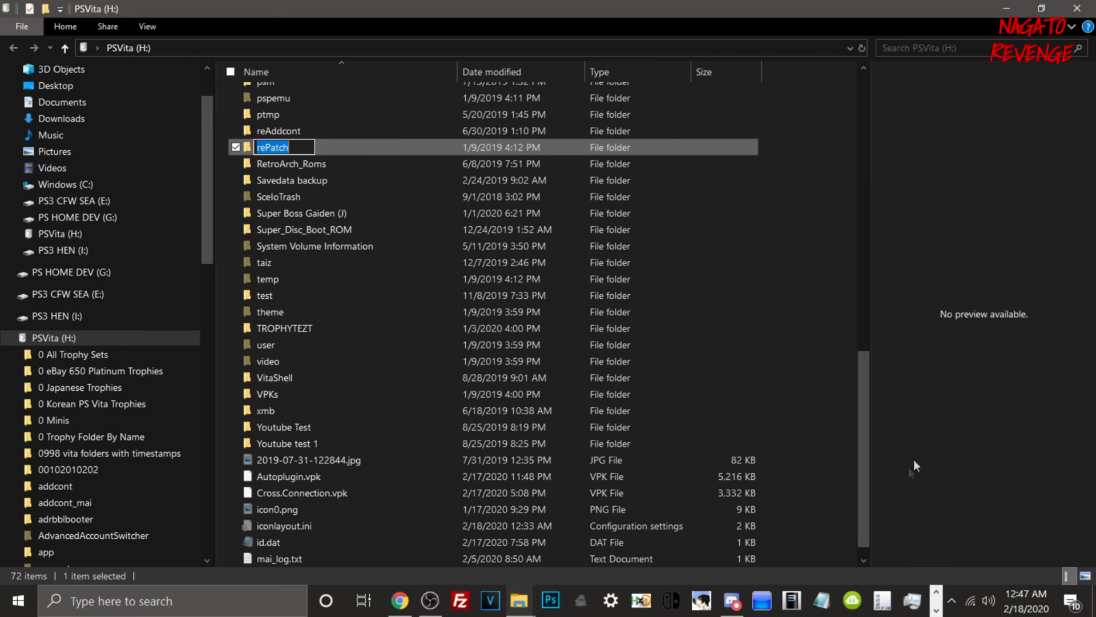
{"action": "right_click", "coordinate": [948, 427]}
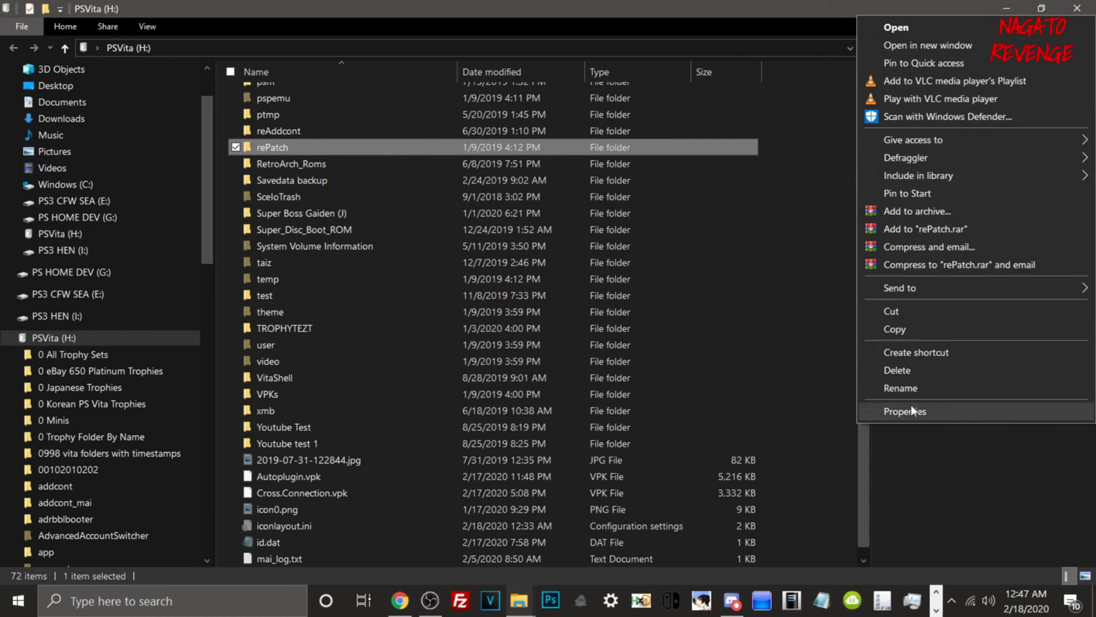
{"action": "left_click", "coordinate": [852, 455]}
Create a new folder named rePatch on H: and confirm merging it with the existing rePatch.
{"action": "right_click", "coordinate": [793, 382]}
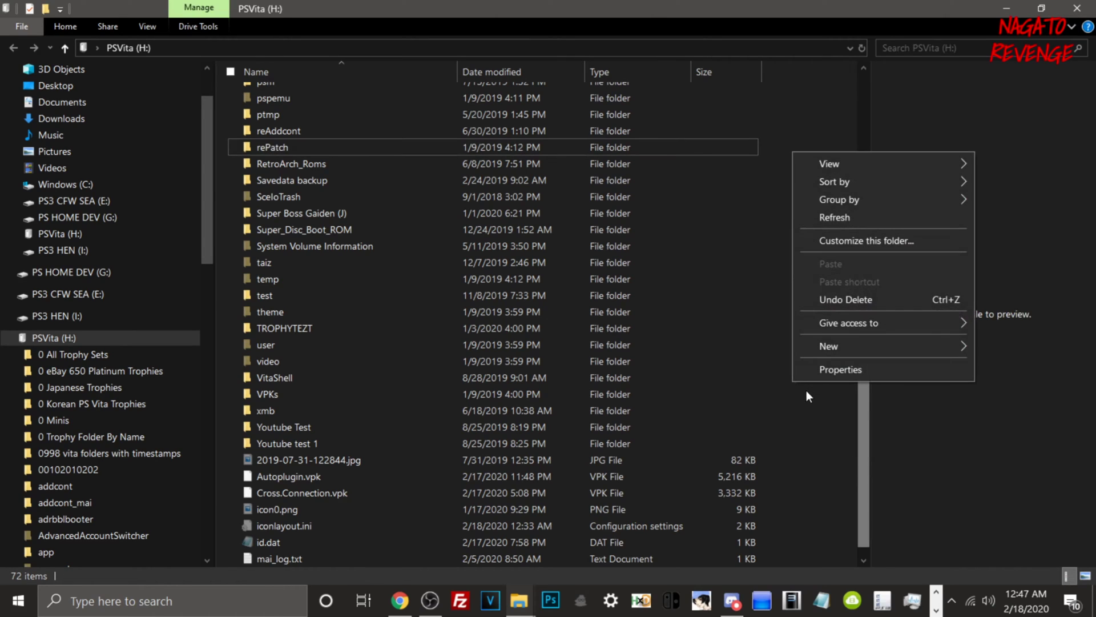
{"action": "mouse_move", "coordinate": [820, 348]}
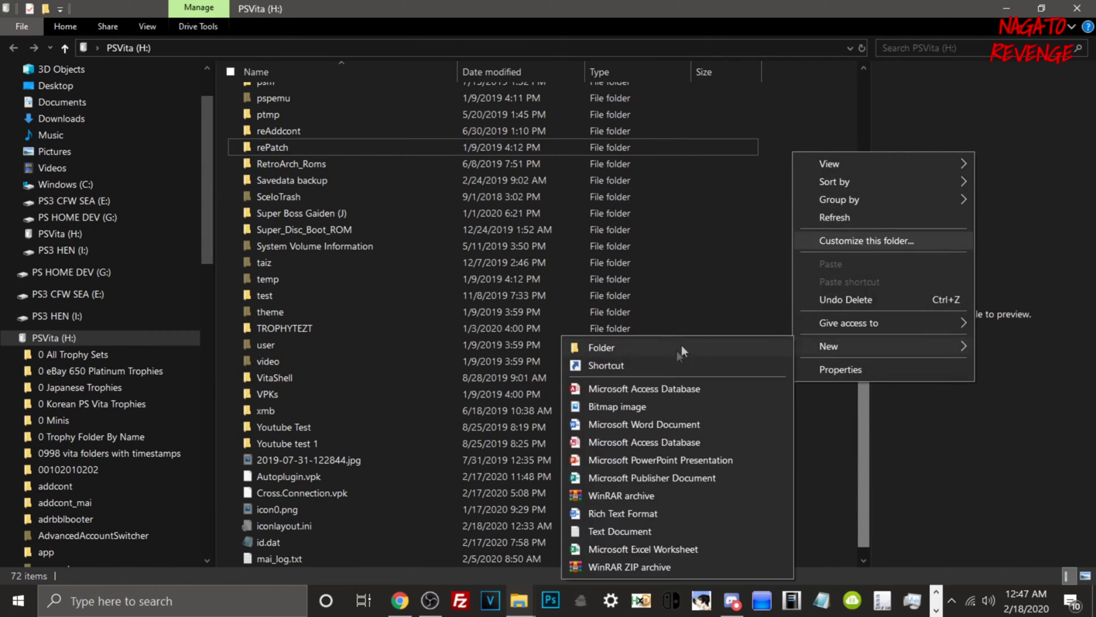
{"action": "left_click", "coordinate": [674, 345]}
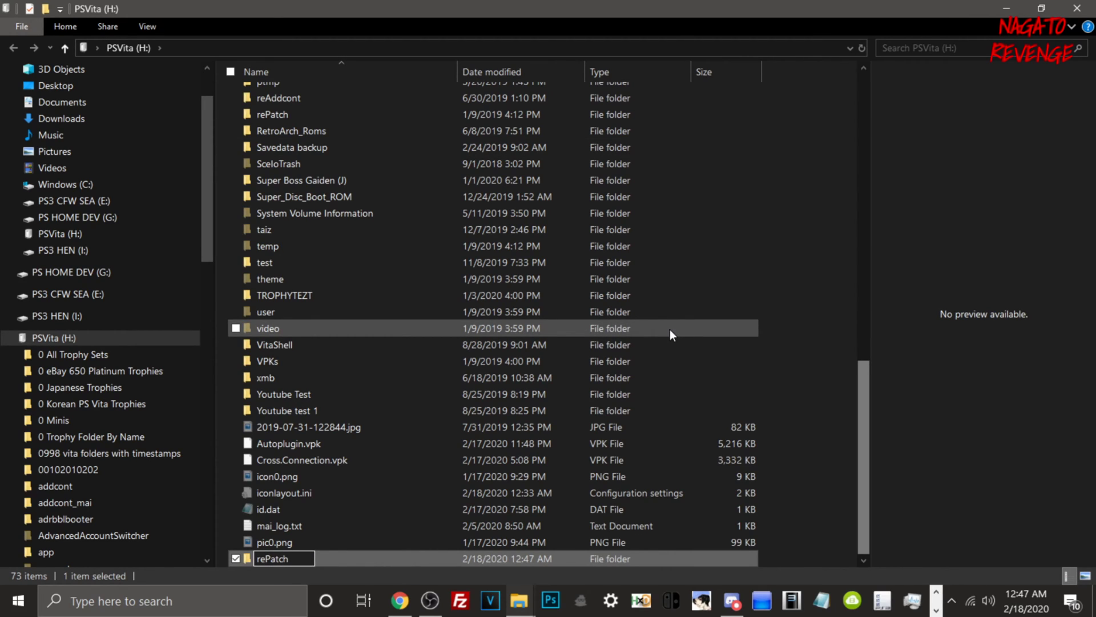
{"action": "key", "text": "Return"}
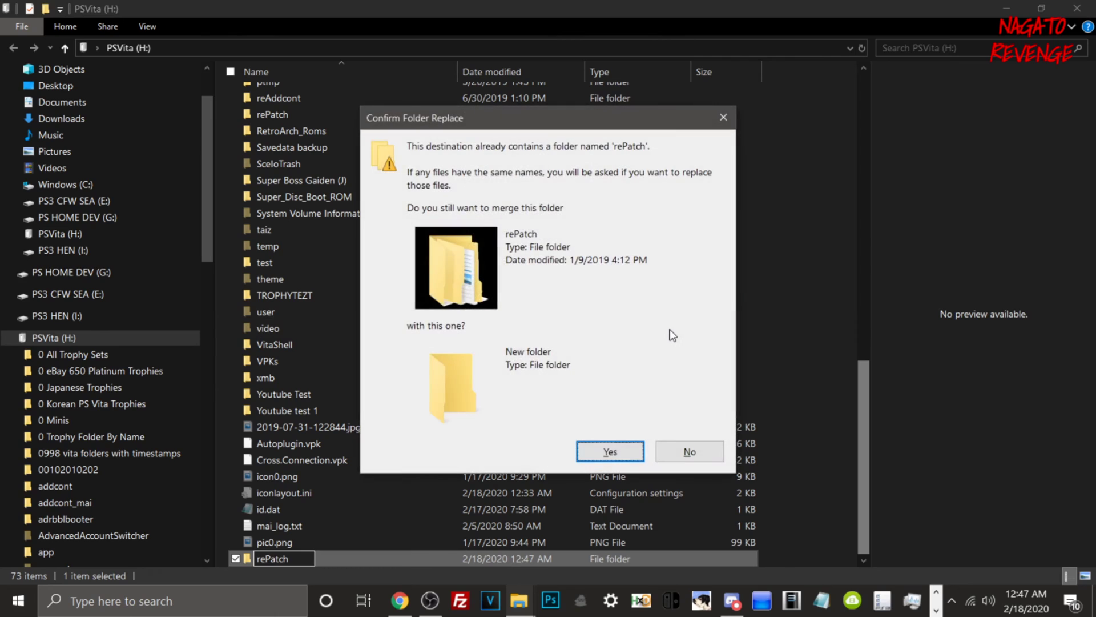
{"action": "left_click", "coordinate": [607, 452]}
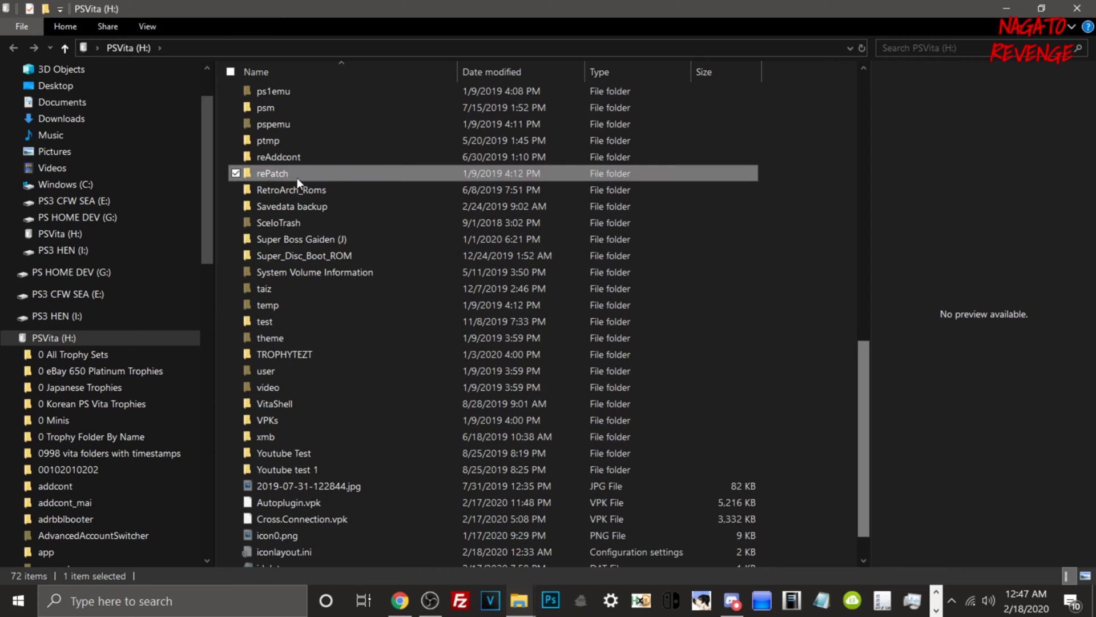
Open the DIALOVERS patch folder's repatch subfolder from the desktop.
{"action": "mouse_move", "coordinate": [323, 174]}
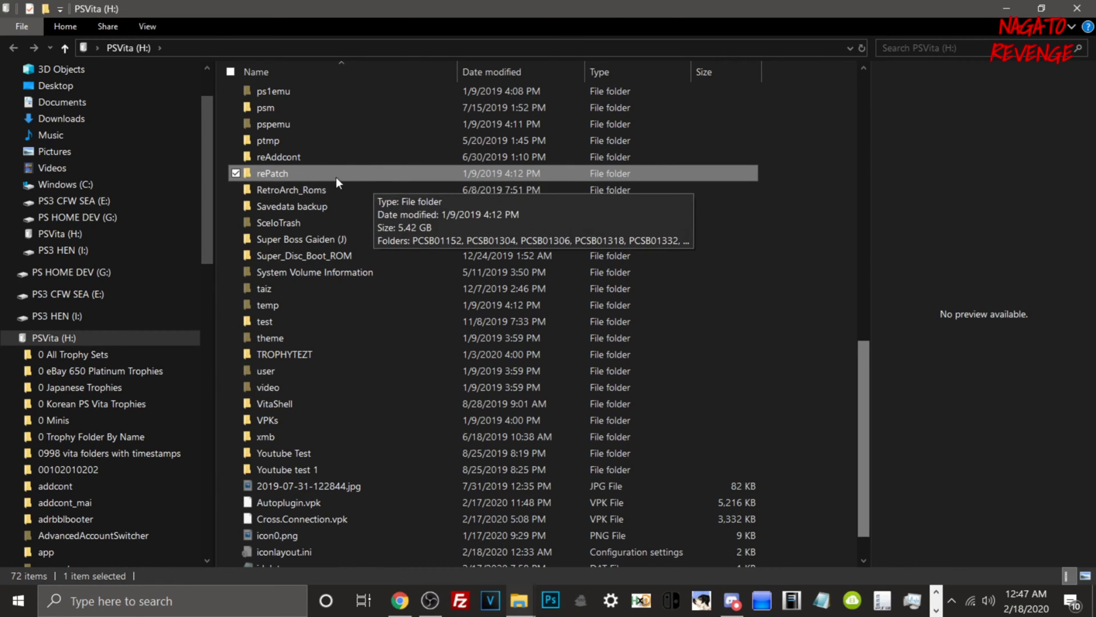
{"action": "double_click", "coordinate": [282, 1]}
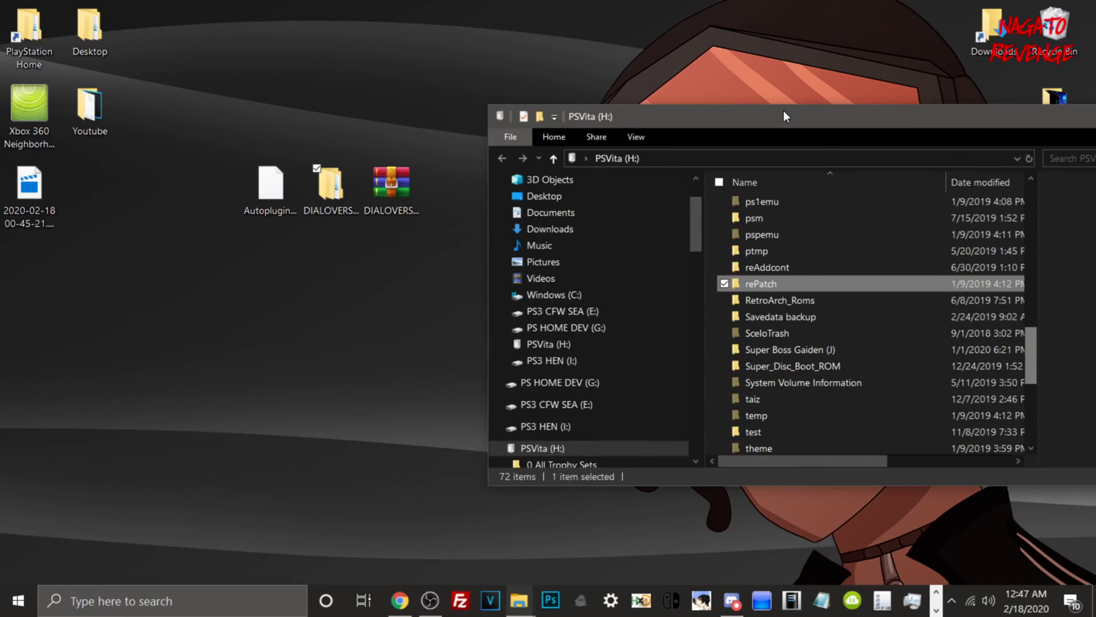
{"action": "left_click", "coordinate": [327, 200]}
{"action": "double_click", "coordinate": [325, 200]}
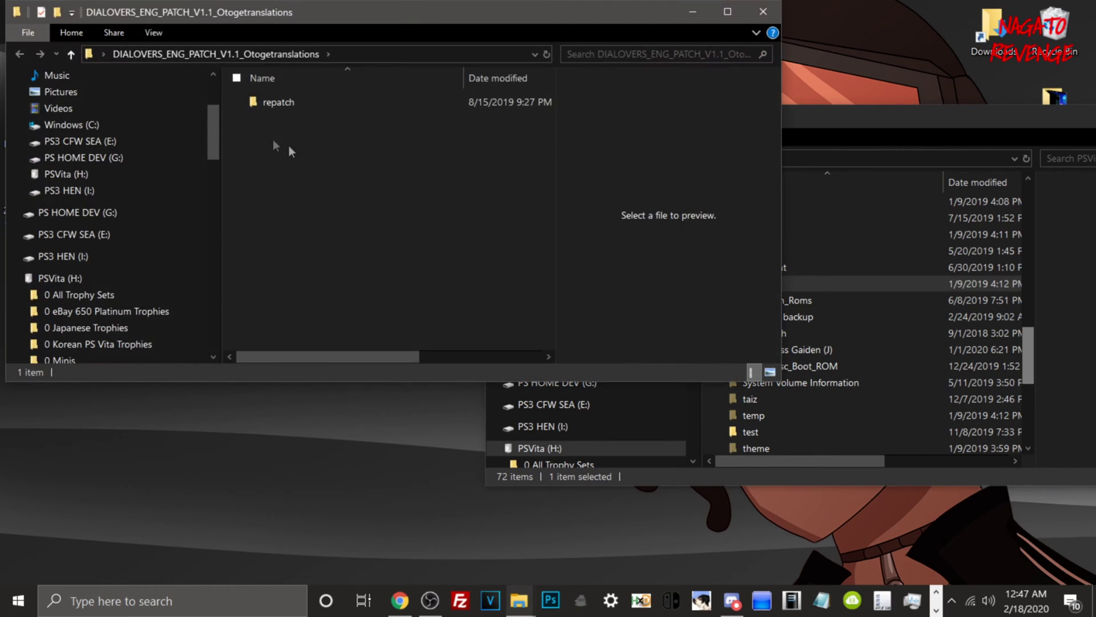
{"action": "double_click", "coordinate": [277, 100]}
Copy PCSG00272 into H:\rePatch, replacing the files already in the destination.
{"action": "left_click_drag", "start_coordinate": [295, 102], "coordinate": [344, 142]}
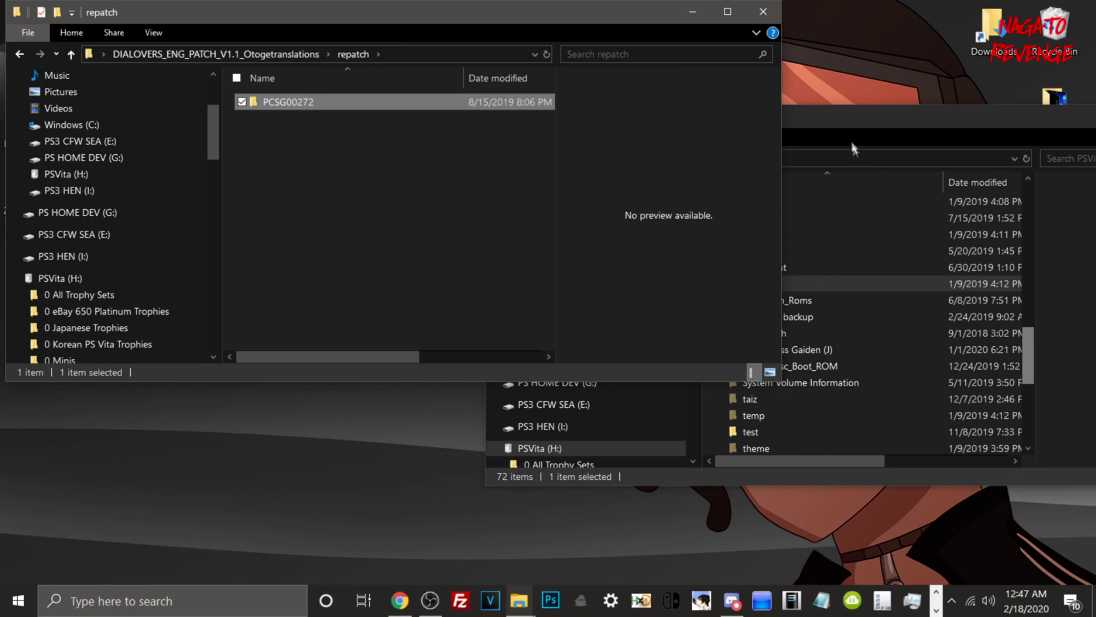
{"action": "left_click_drag", "start_coordinate": [851, 117], "coordinate": [890, 108]}
{"action": "left_click_drag", "start_coordinate": [274, 108], "coordinate": [831, 269]}
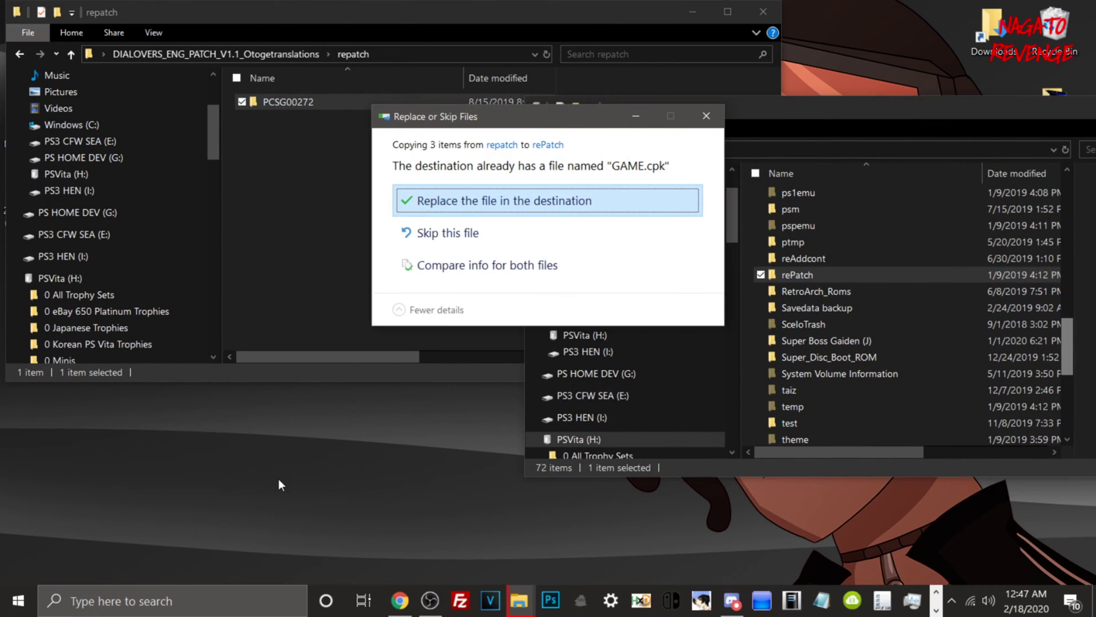
{"action": "left_click", "coordinate": [558, 210]}
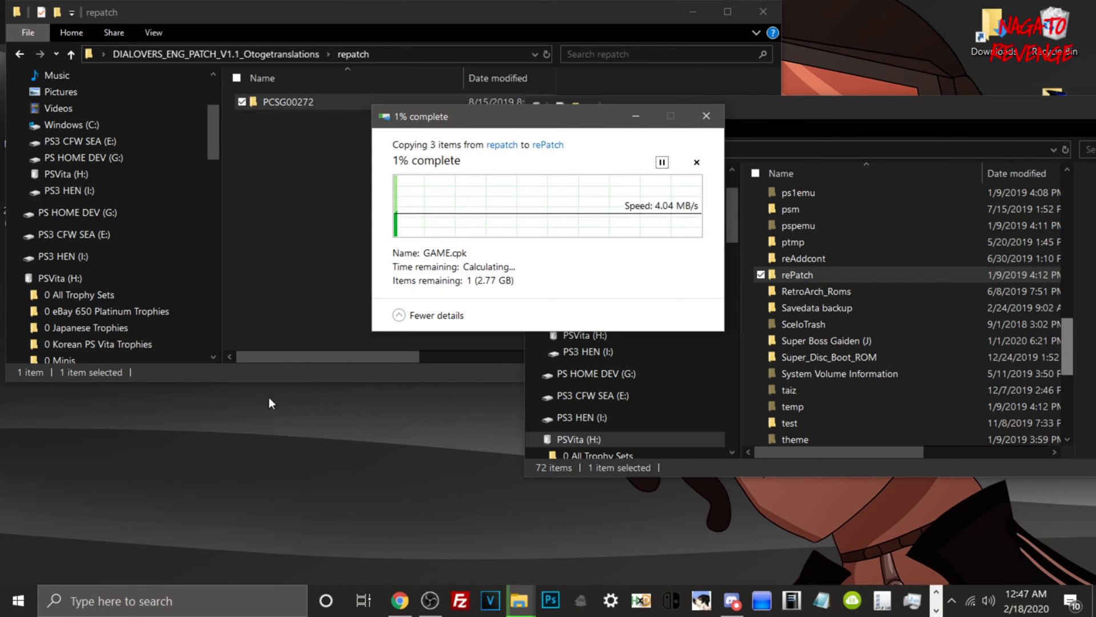
Copy Autoplugin.vpk from the desktop onto PSVita (H:), replacing the existing copy.
{"action": "left_click", "coordinate": [692, 11]}
{"action": "left_click", "coordinate": [262, 226]}
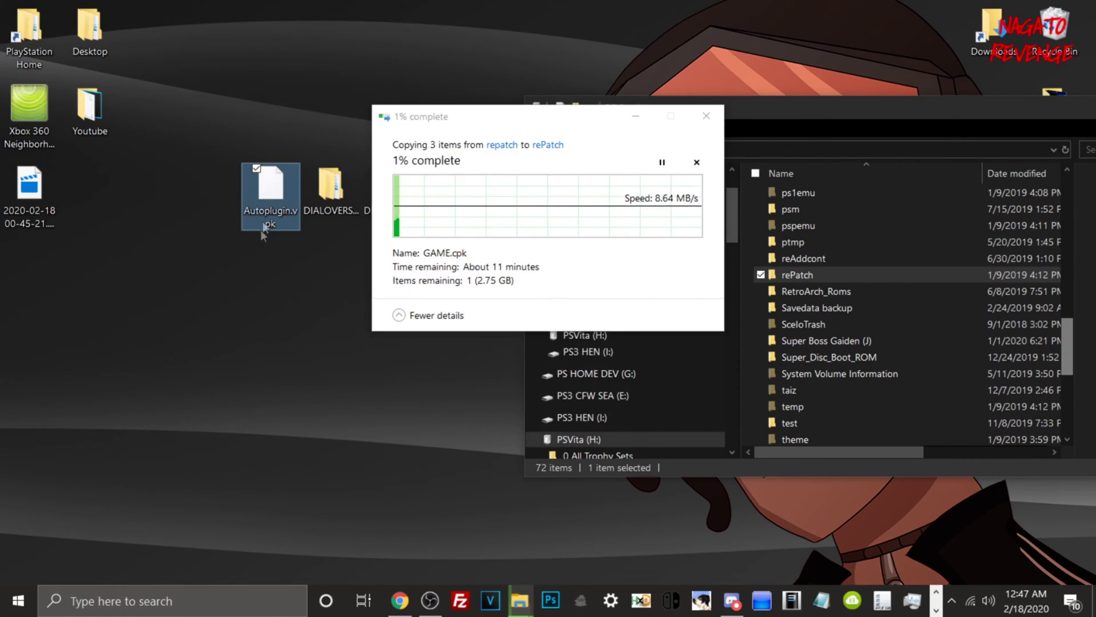
{"action": "left_click_drag", "start_coordinate": [810, 107], "coordinate": [659, 115]}
{"action": "left_click_drag", "start_coordinate": [270, 189], "coordinate": [1073, 265]}
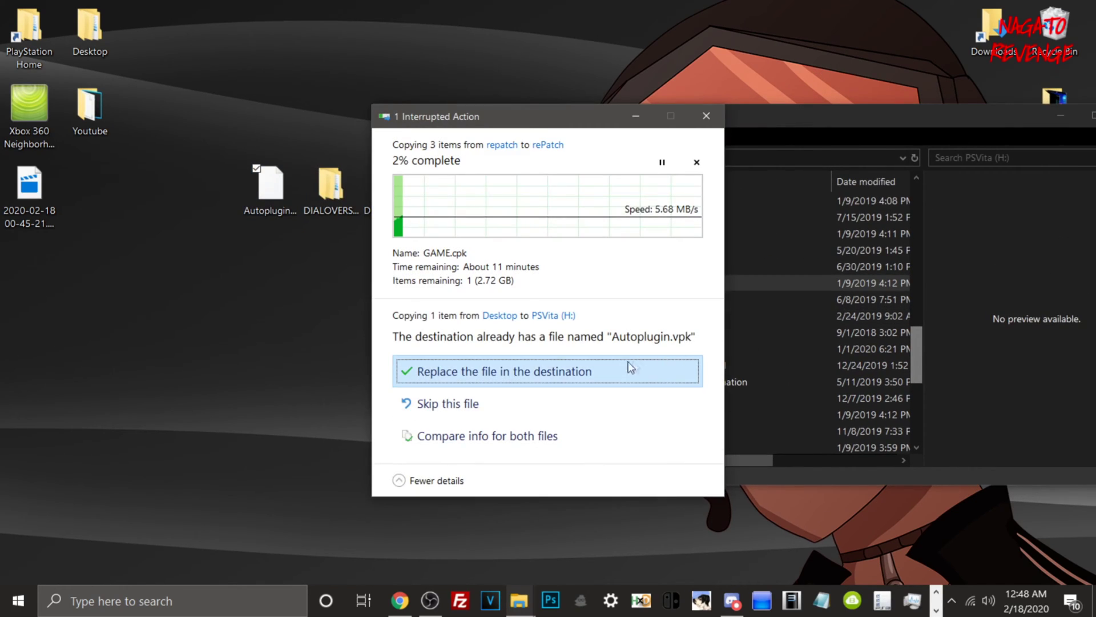
{"action": "left_click", "coordinate": [608, 372]}
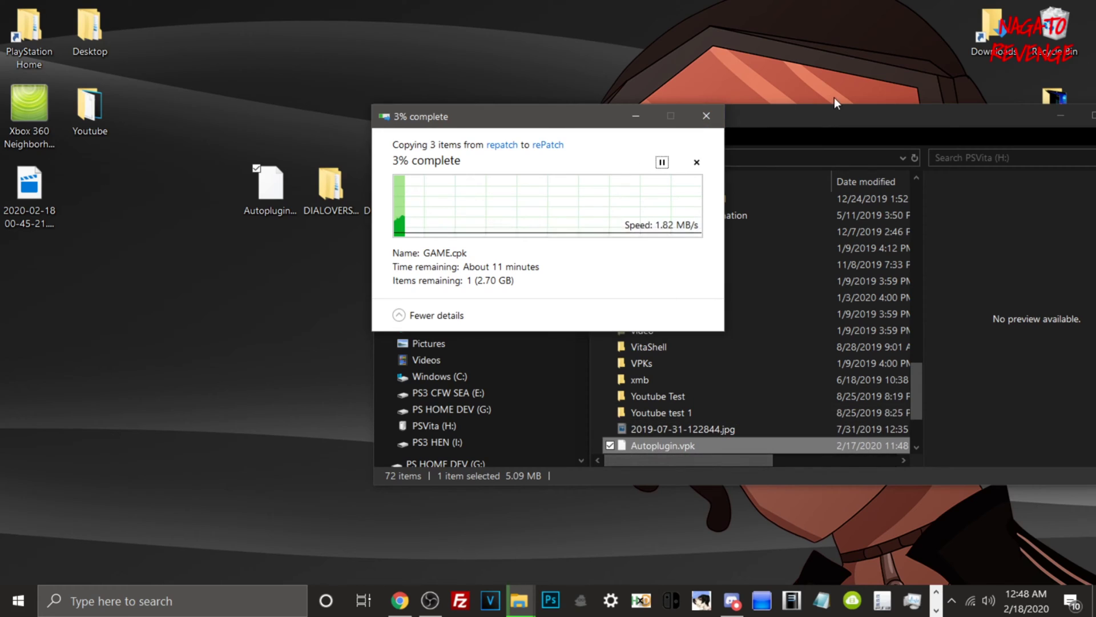
Bring the PSVita (H:) window forward, minimize it, and open a hidden tray icon's menu.
{"action": "left_click", "coordinate": [837, 119]}
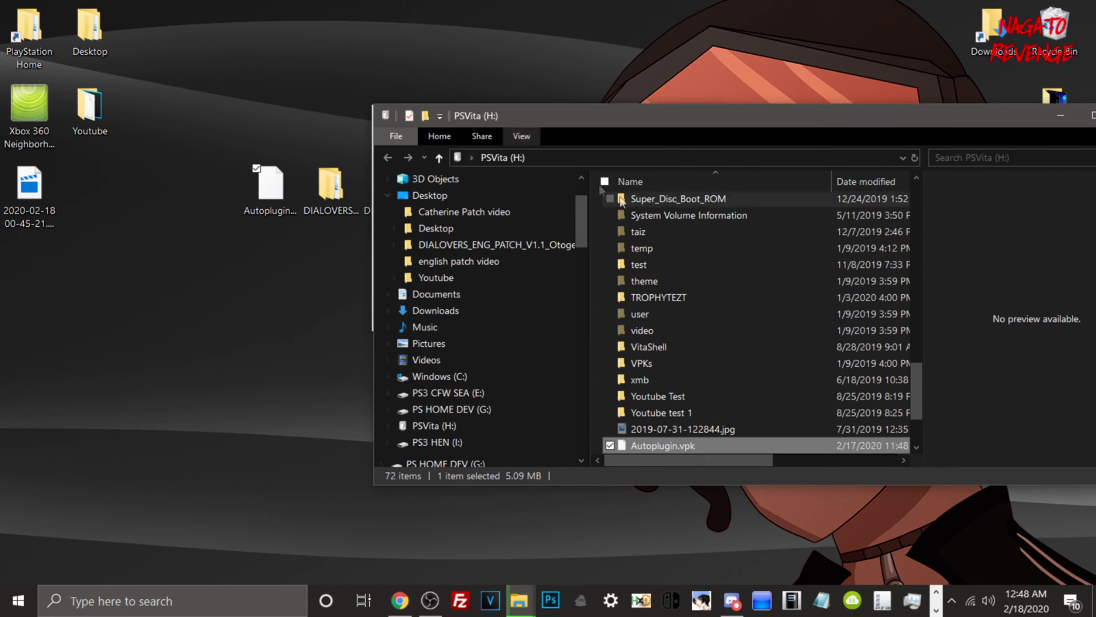
{"action": "scroll", "coordinate": [741, 318], "scroll_direction": "up", "scroll_amount": 5}
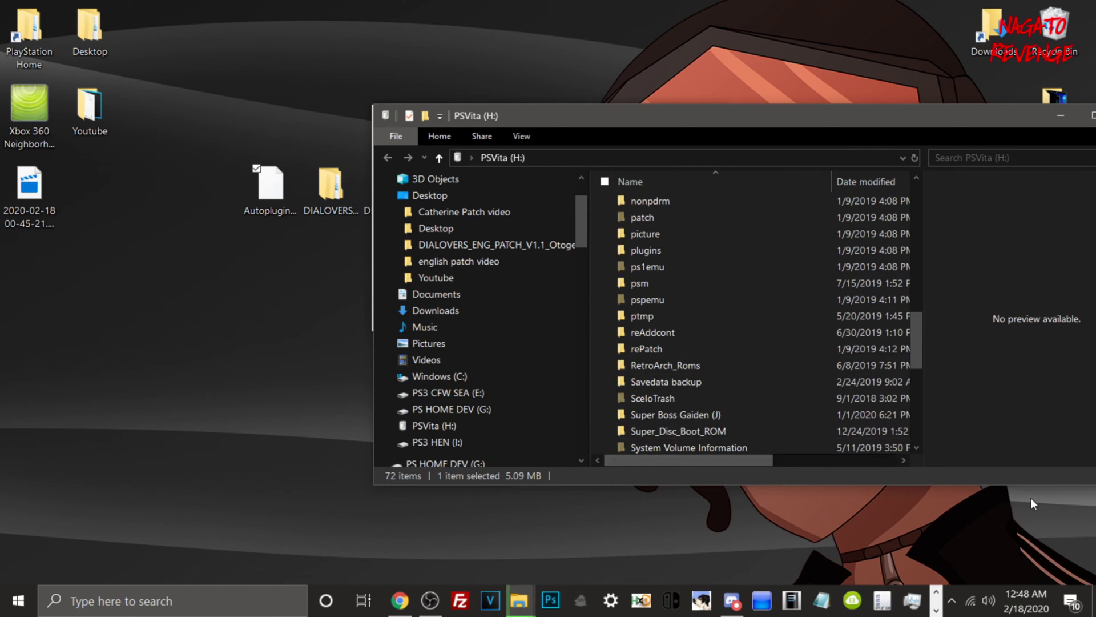
{"action": "left_click", "coordinate": [1059, 117]}
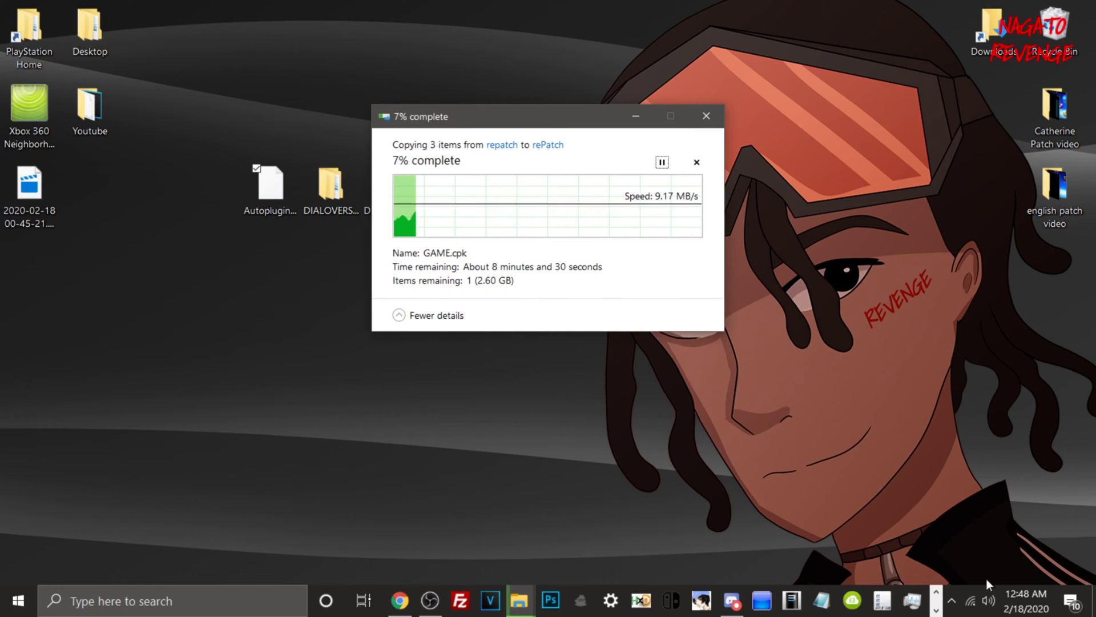
{"action": "left_click", "coordinate": [951, 600]}
{"action": "right_click", "coordinate": [904, 507]}
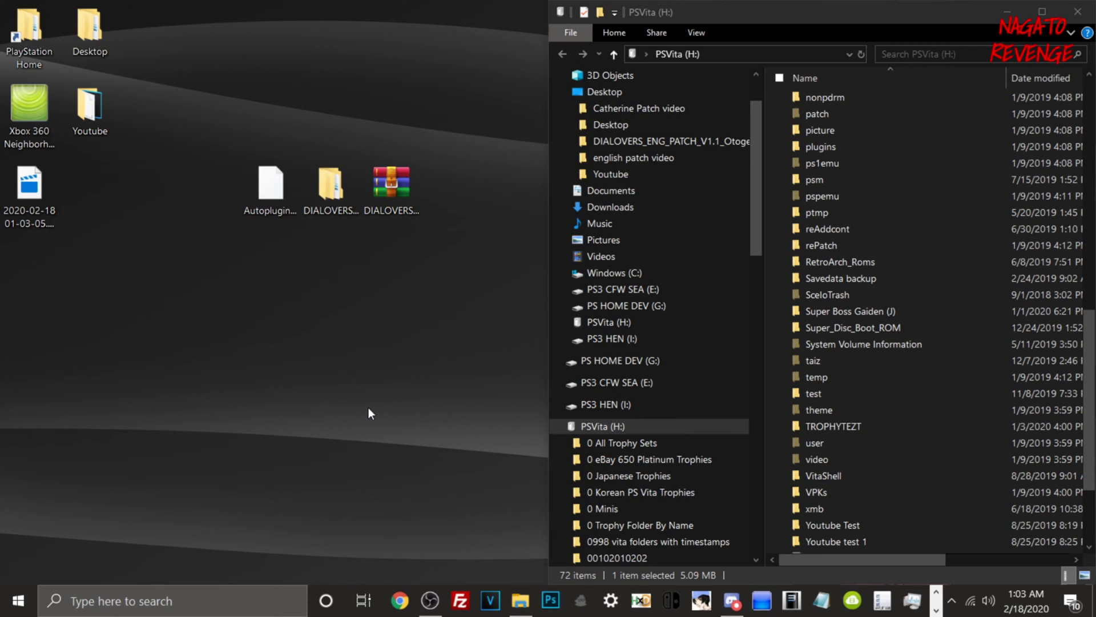
Open the repatch subfolder inside the DIALOVERS patch folder.
{"action": "left_click", "coordinate": [334, 181]}
{"action": "left_click", "coordinate": [297, 103]}
{"action": "right_click", "coordinate": [297, 108]}
{"action": "left_click", "coordinate": [295, 99]}
{"action": "double_click", "coordinate": [295, 98]}
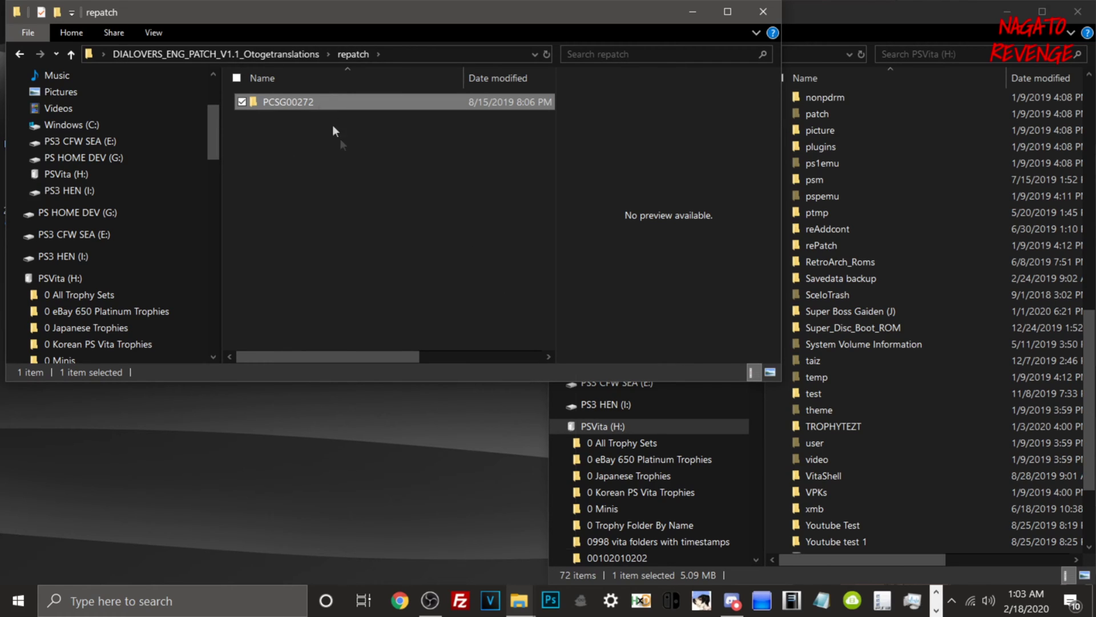
Confirm the original PCSG00272 folder is 2.80 GB, then open rePatch on PSVita (H:).
{"action": "right_click", "coordinate": [317, 104]}
{"action": "left_click", "coordinate": [371, 533]}
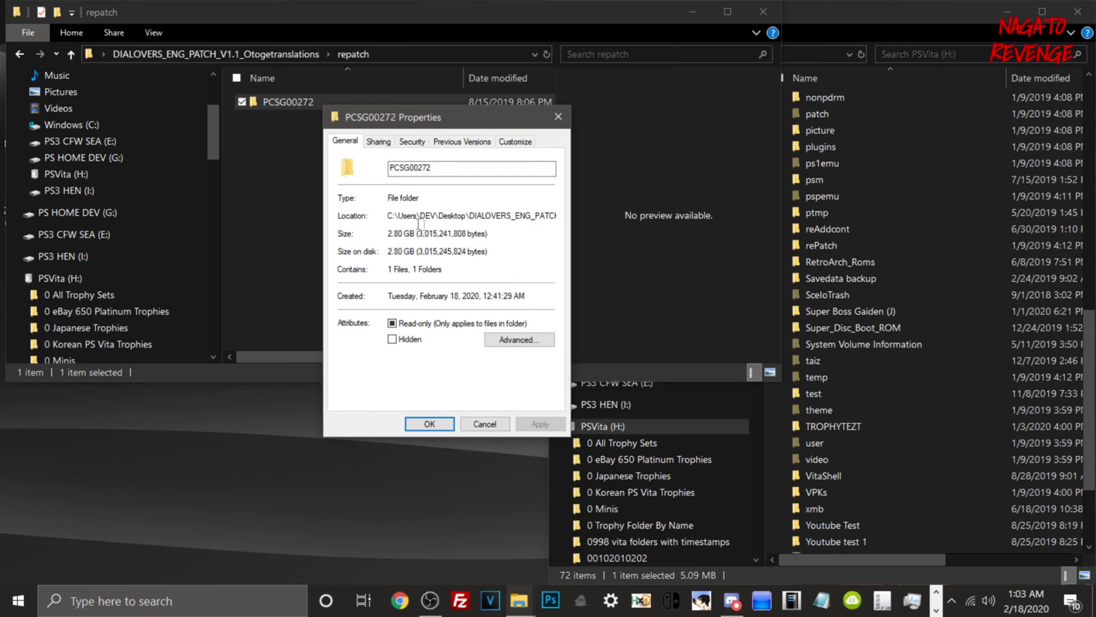
{"action": "left_click", "coordinate": [559, 117]}
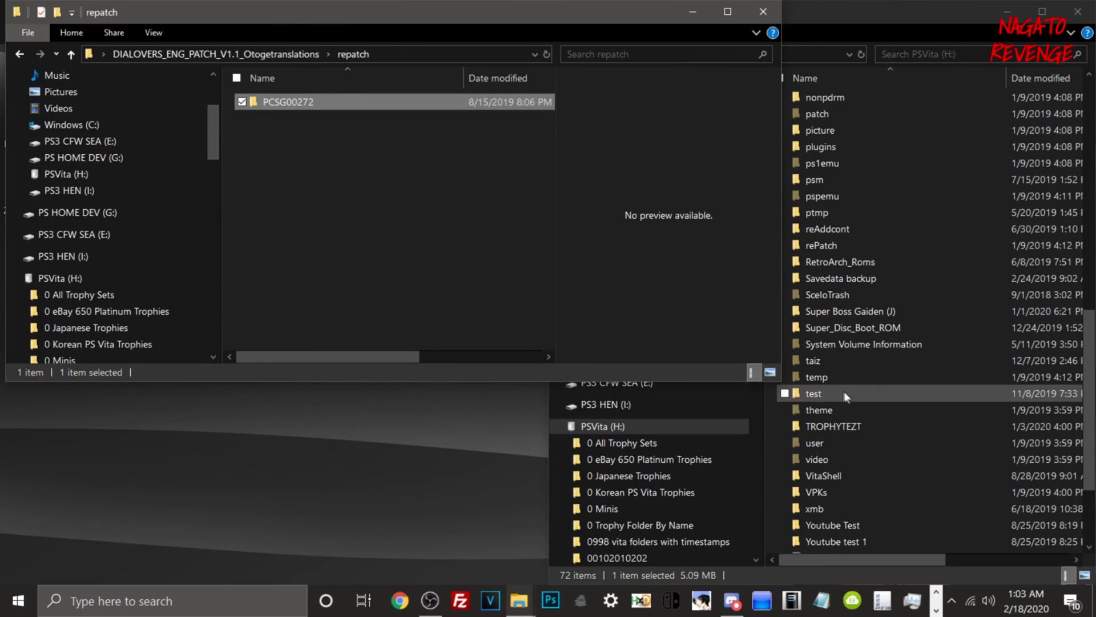
{"action": "double_click", "coordinate": [830, 247]}
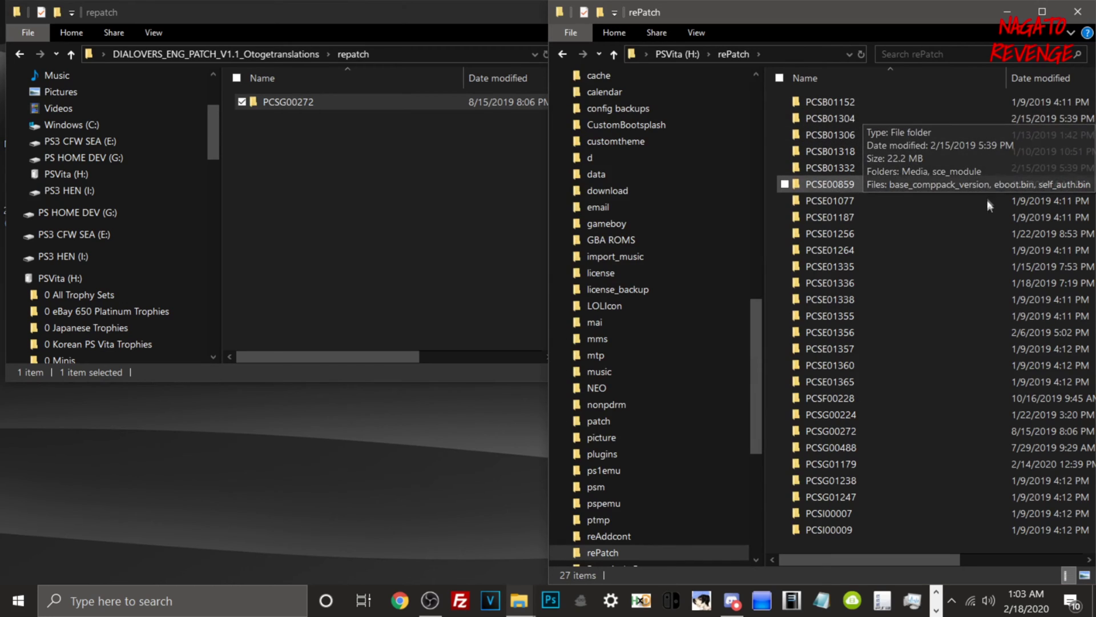
Copy the folder name PCSG00272 and search for it in the PSVita rePatch folder.
{"action": "scroll", "coordinate": [916, 420], "scroll_direction": "right", "scroll_amount": 2}
{"action": "scroll", "coordinate": [916, 417], "scroll_direction": "left", "scroll_amount": 2}
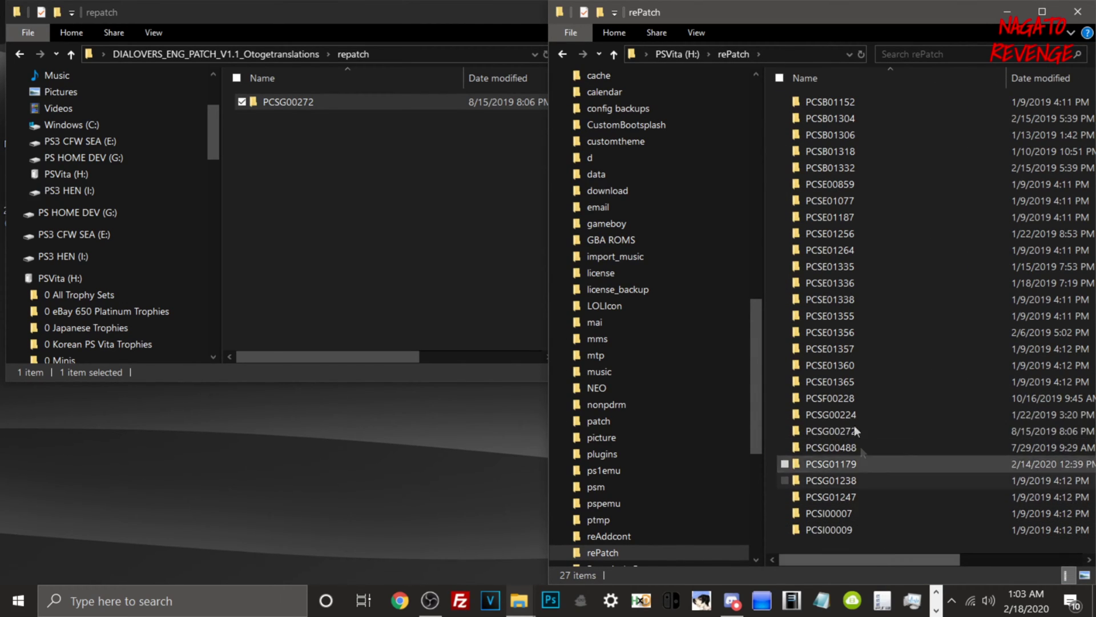
{"action": "left_click_drag", "start_coordinate": [872, 562], "coordinate": [847, 557]}
{"action": "left_click", "coordinate": [288, 101]}
{"action": "right_click", "coordinate": [297, 101]}
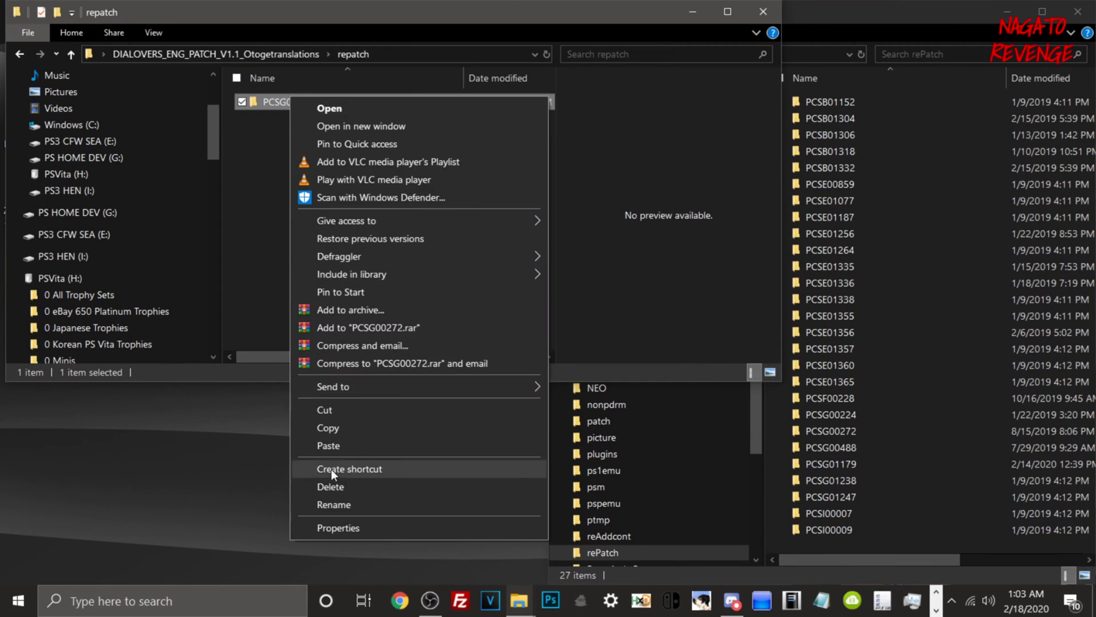
{"action": "left_click", "coordinate": [330, 504]}
{"action": "key", "text": "ctrl+c"}
{"action": "key", "text": "Return"}
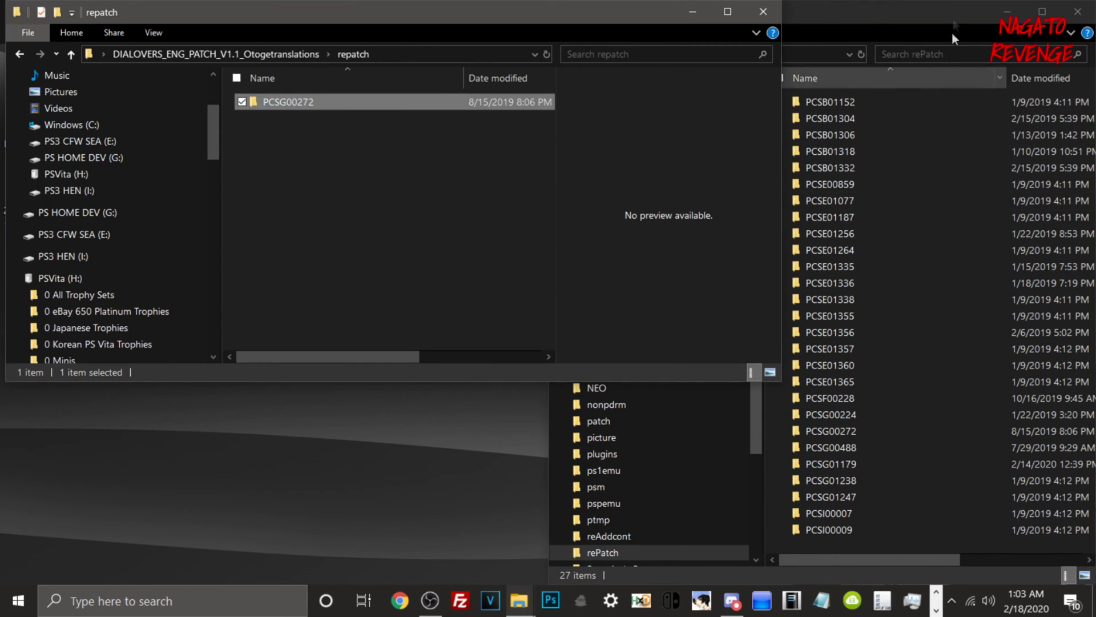
{"action": "left_click", "coordinate": [925, 54]}
{"action": "key", "text": "ctrl+v"}
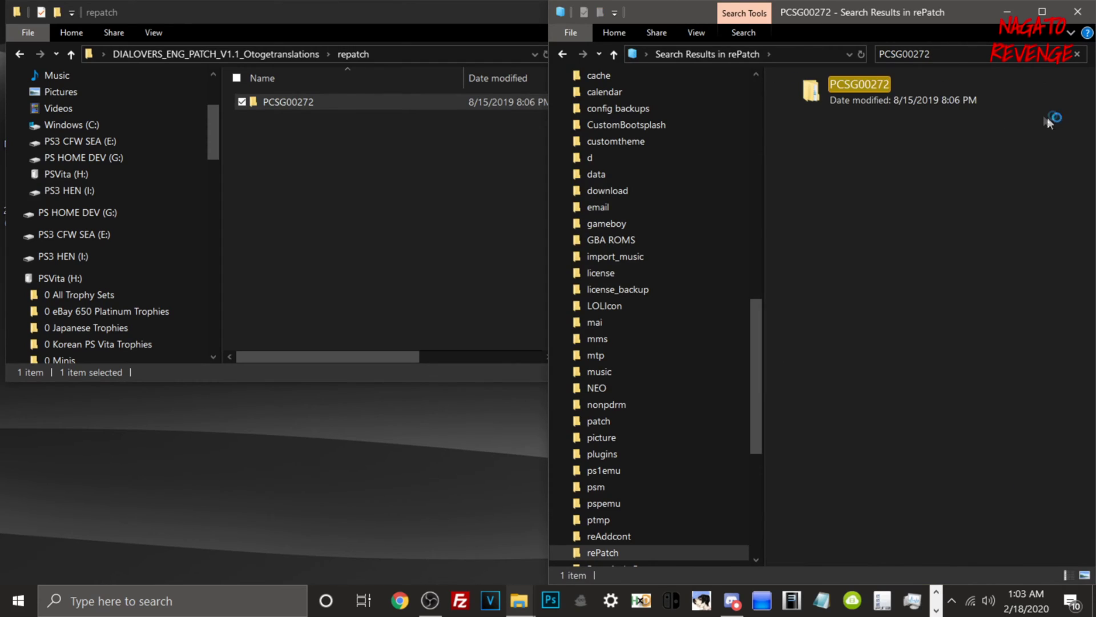
Go to the found PCSG00272 and verify its properties show 2.80 GB.
{"action": "right_click", "coordinate": [958, 84]}
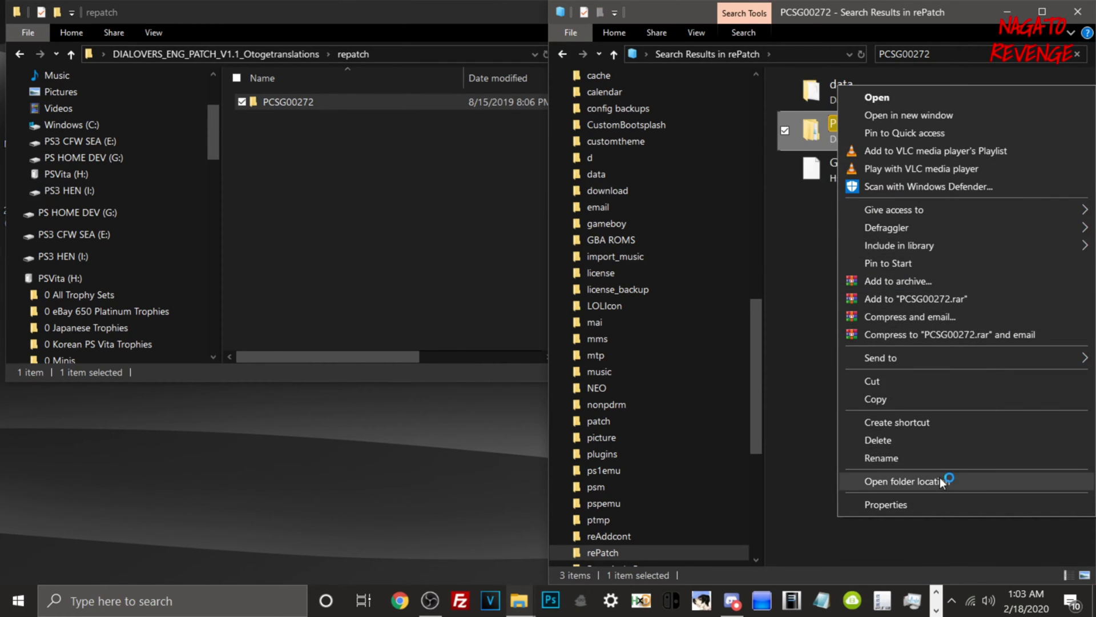
{"action": "left_click", "coordinate": [936, 481]}
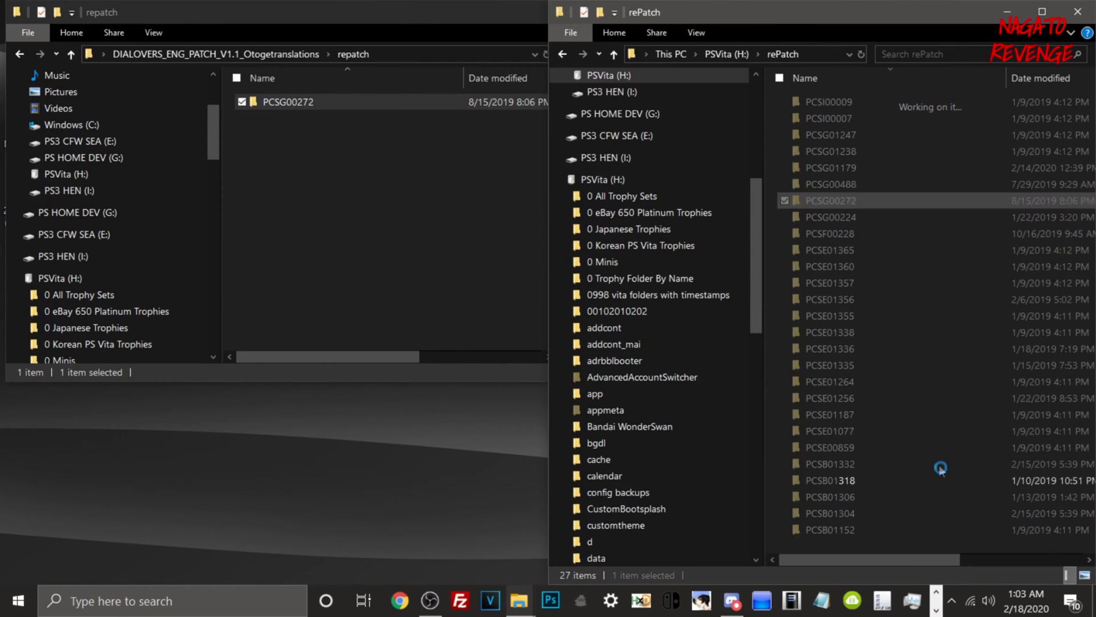
{"action": "right_click", "coordinate": [844, 195]}
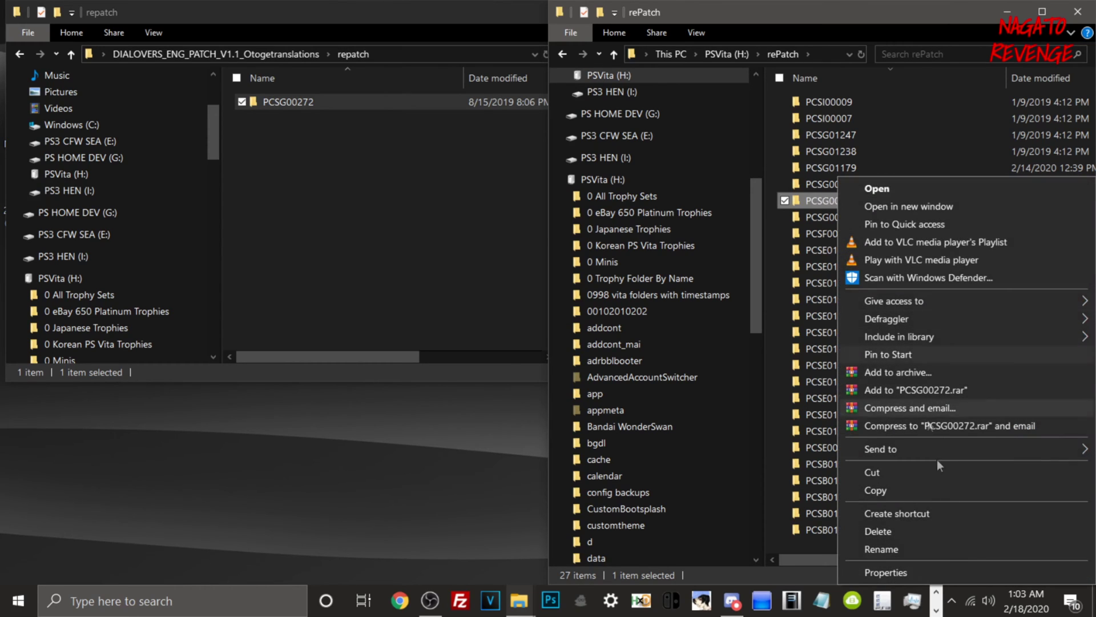
{"action": "left_click", "coordinate": [956, 567]}
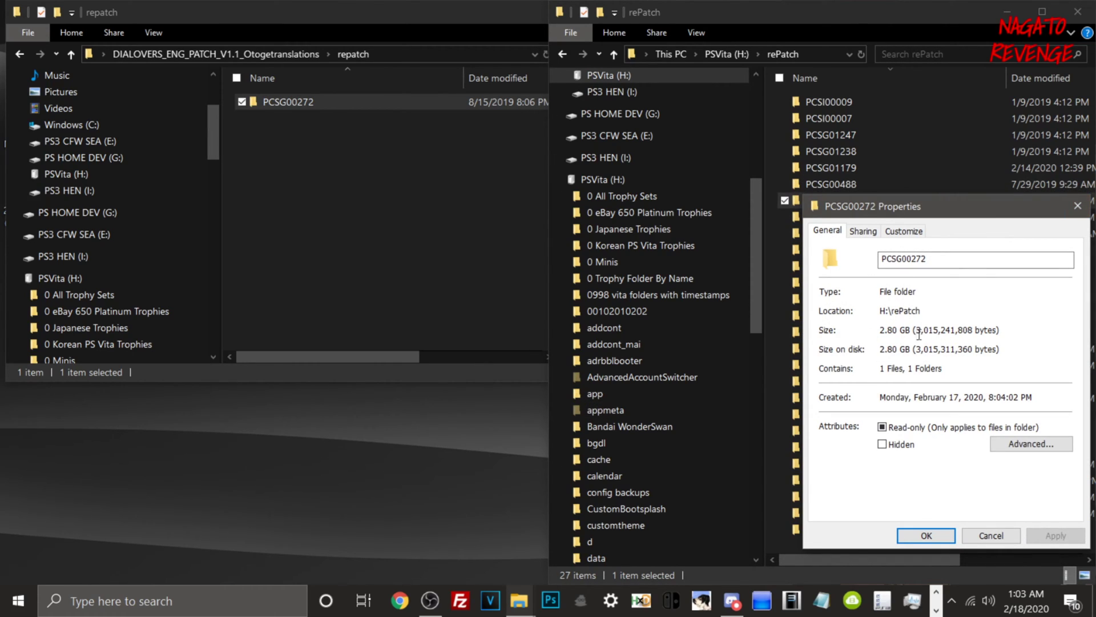
{"action": "left_click", "coordinate": [1077, 205]}
{"action": "left_click", "coordinate": [432, 23]}
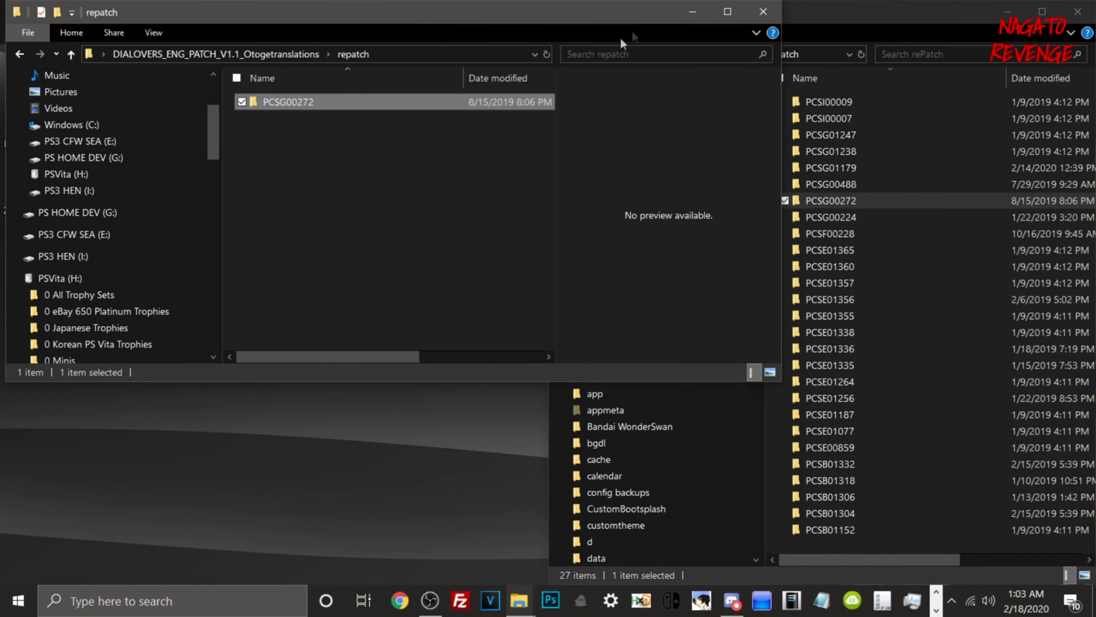
Close the patch's repatch Explorer window and show the hidden taskbar tray icons.
{"action": "left_click", "coordinate": [752, 13]}
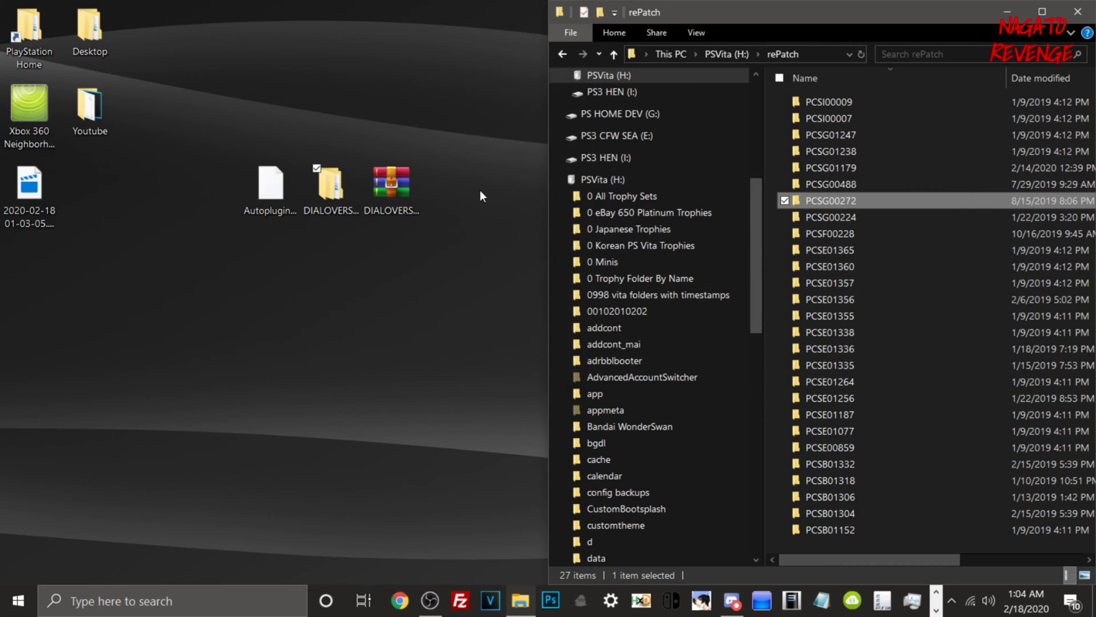
{"action": "left_click", "coordinate": [951, 603]}
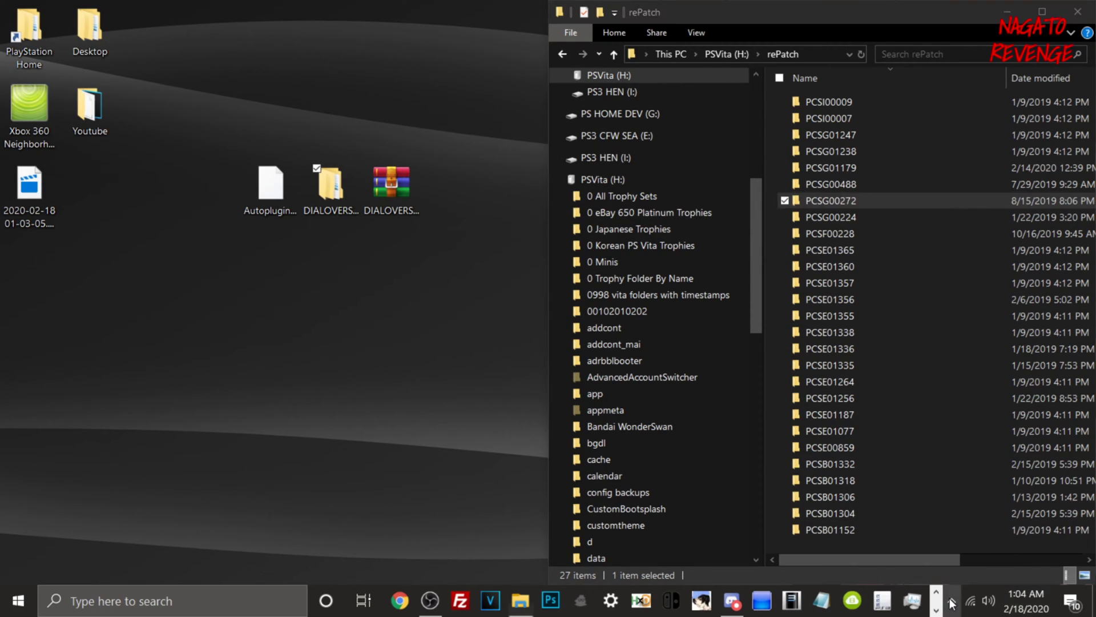